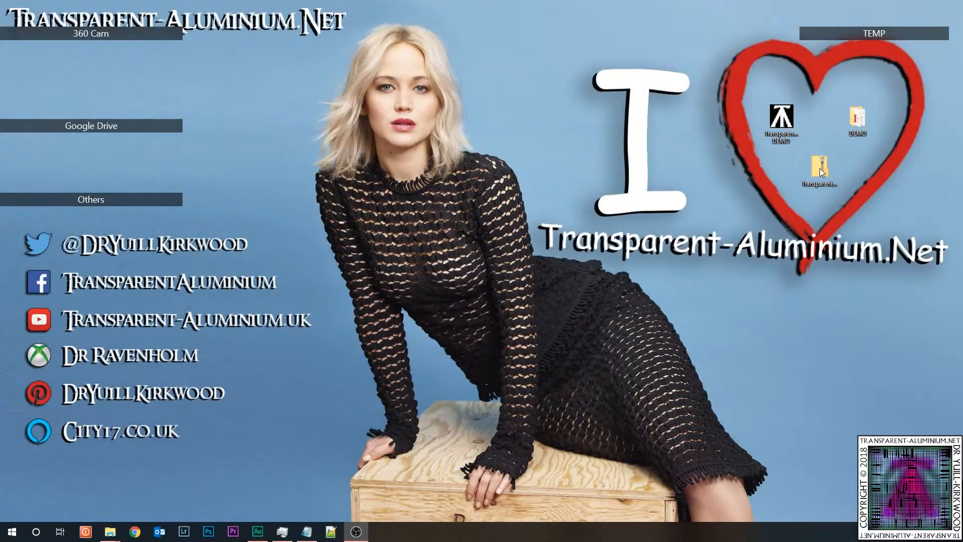
- Open the Transparent-Aluminium.zip archive and the folder location of the Transparent-Aluminium DEMO shortcut
{"action": "left_click", "coordinate": [818, 166]}
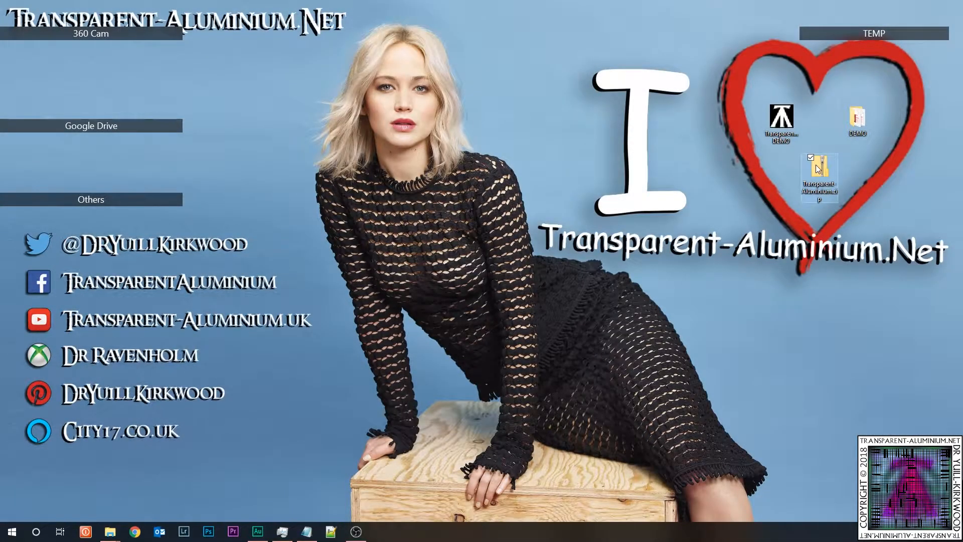
{"action": "double_click", "coordinate": [816, 164]}
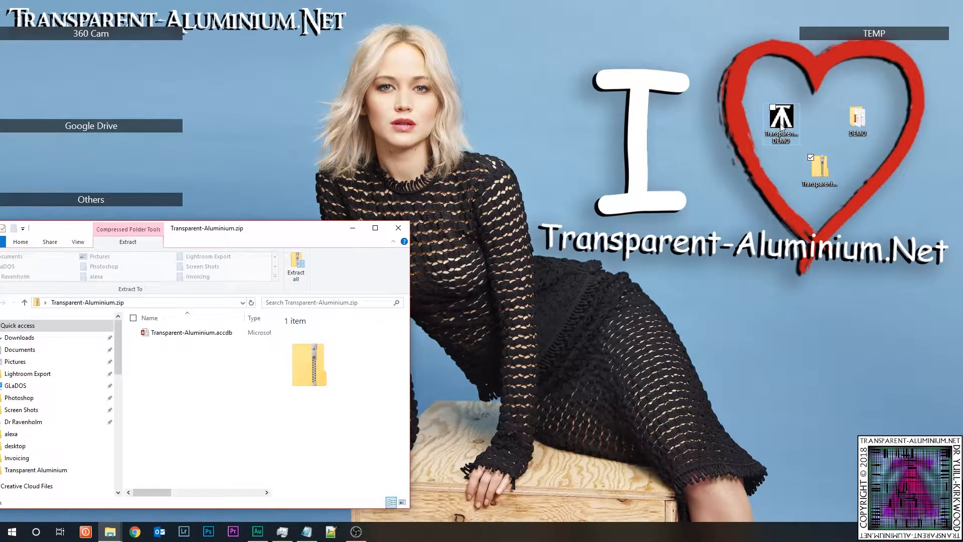
{"action": "right_click", "coordinate": [781, 125]}
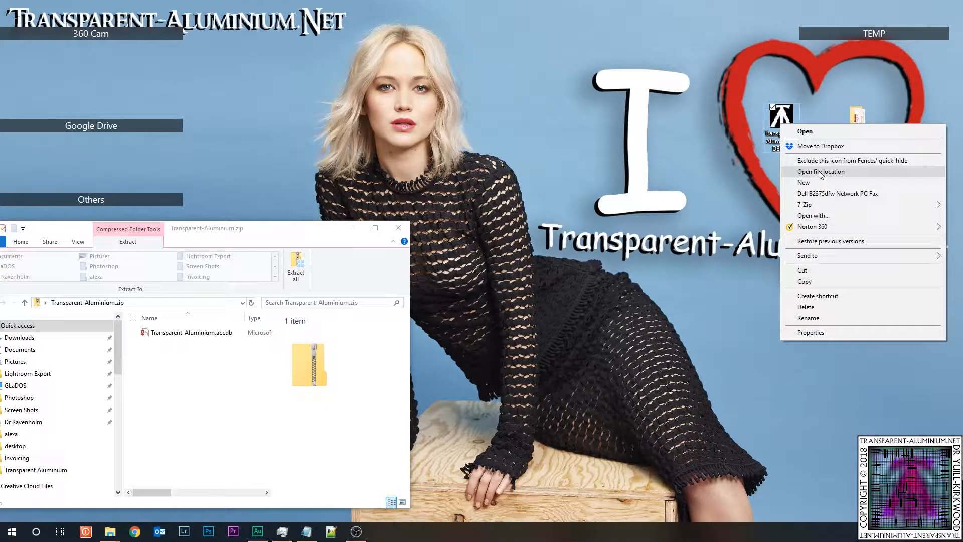
{"action": "left_click", "coordinate": [821, 172]}
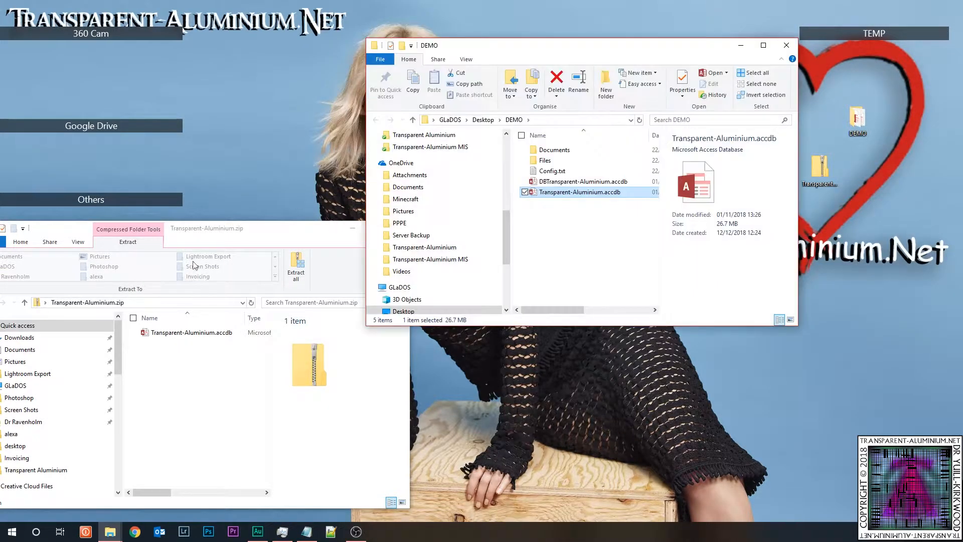
- Copy Transparent-Aluminium.accdb from the archive into the DEMO folder, replacing the existing file, and close the archive window
{"action": "left_click", "coordinate": [165, 333]}
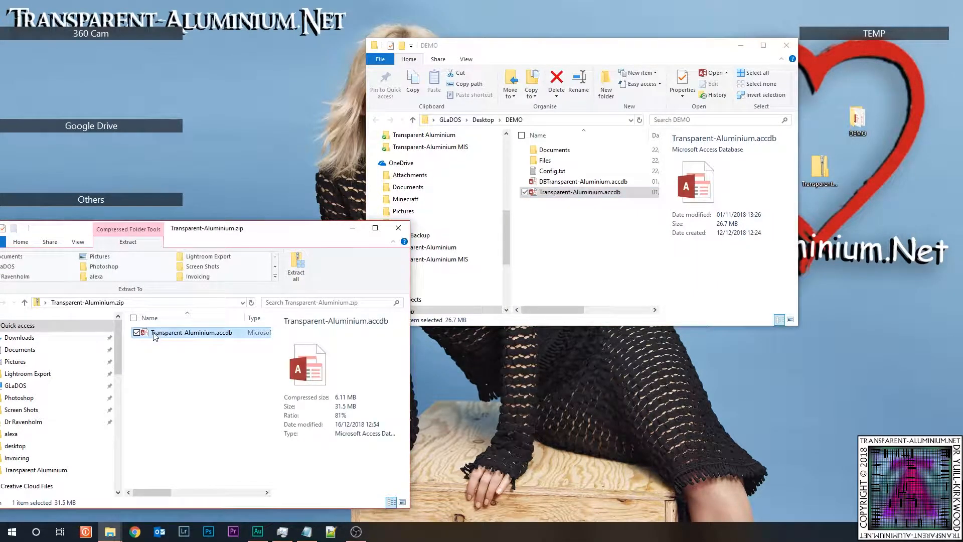
{"action": "left_click_drag", "start_coordinate": [536, 237], "coordinate": [585, 217]}
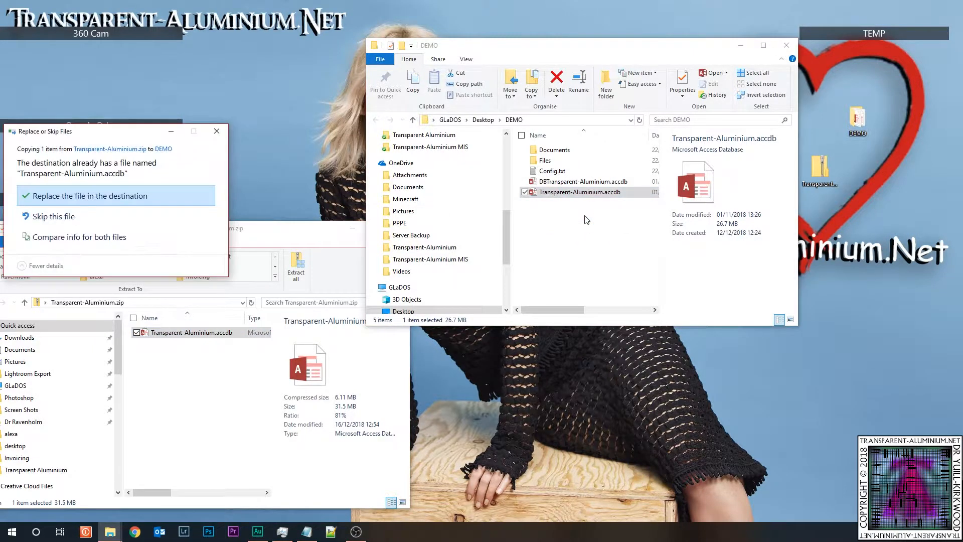
{"action": "left_click", "coordinate": [195, 187]}
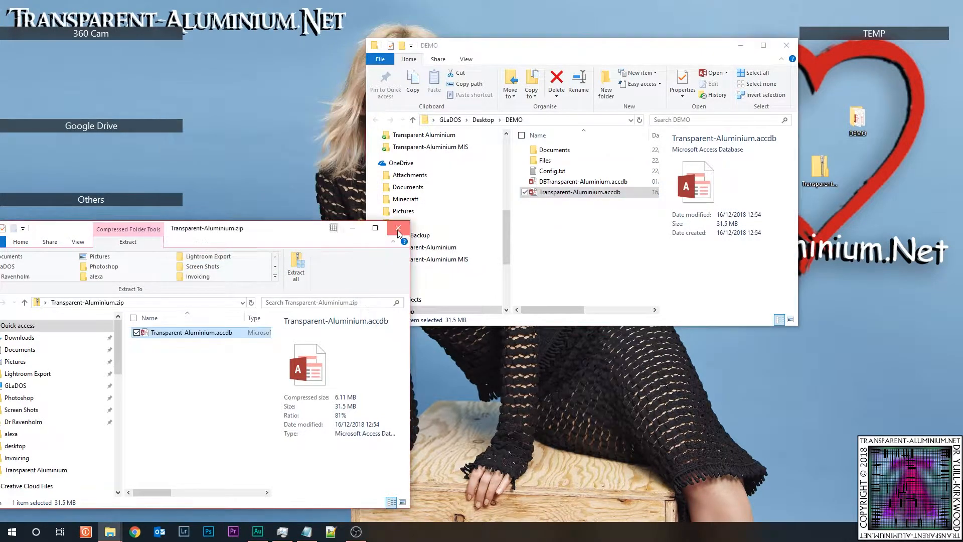
{"action": "left_click", "coordinate": [398, 229]}
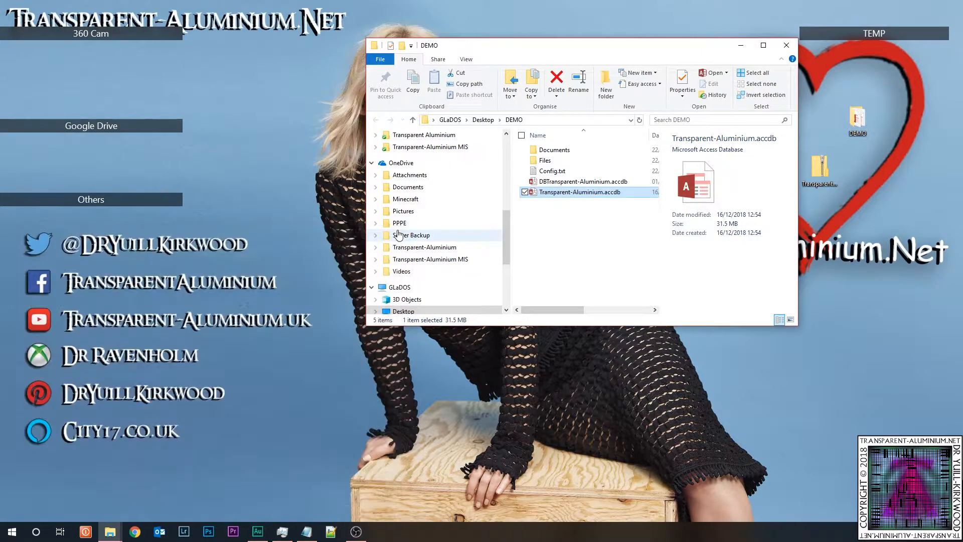
- Open Transparent-Aluminium.accdb from the DEMO folder, enable its active content and accept the database update
{"action": "double_click", "coordinate": [554, 193]}
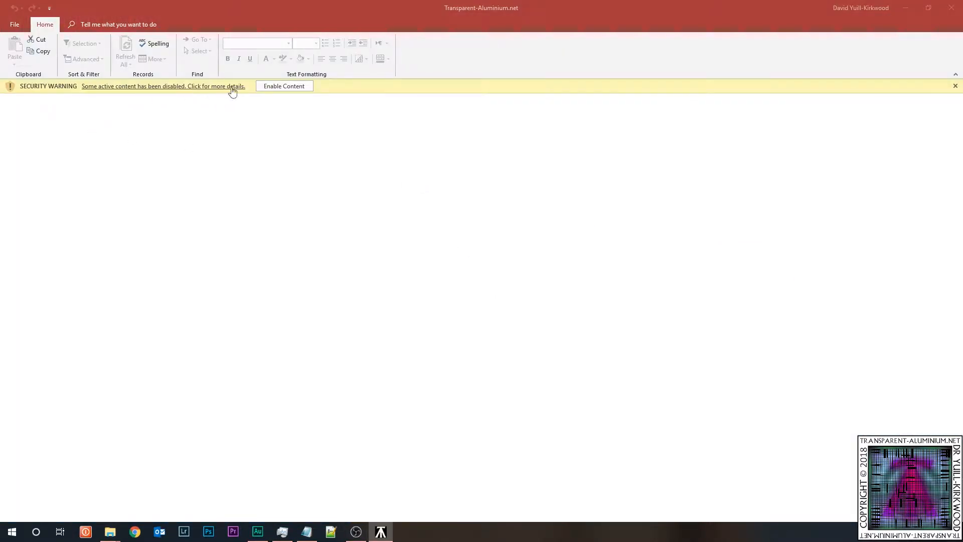
{"action": "left_click", "coordinate": [284, 87]}
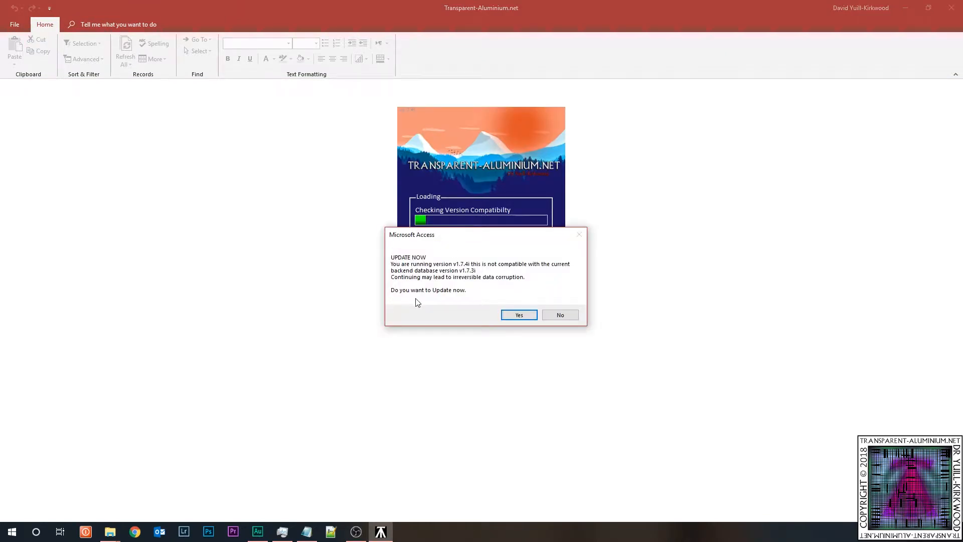
{"action": "left_click", "coordinate": [519, 315]}
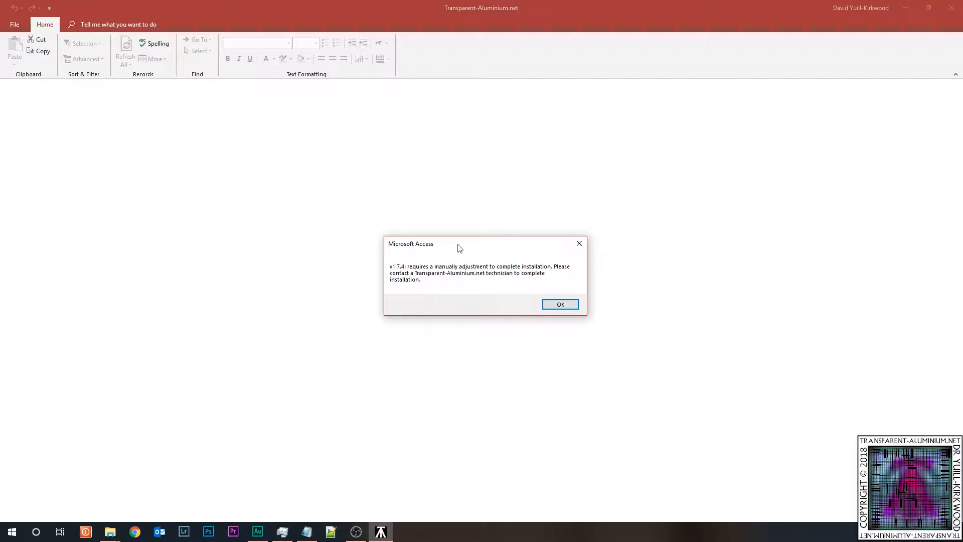
- Dismiss the manual adjustment notice and exit the program from the login form
{"action": "left_click_drag", "start_coordinate": [460, 245], "coordinate": [430, 171]}
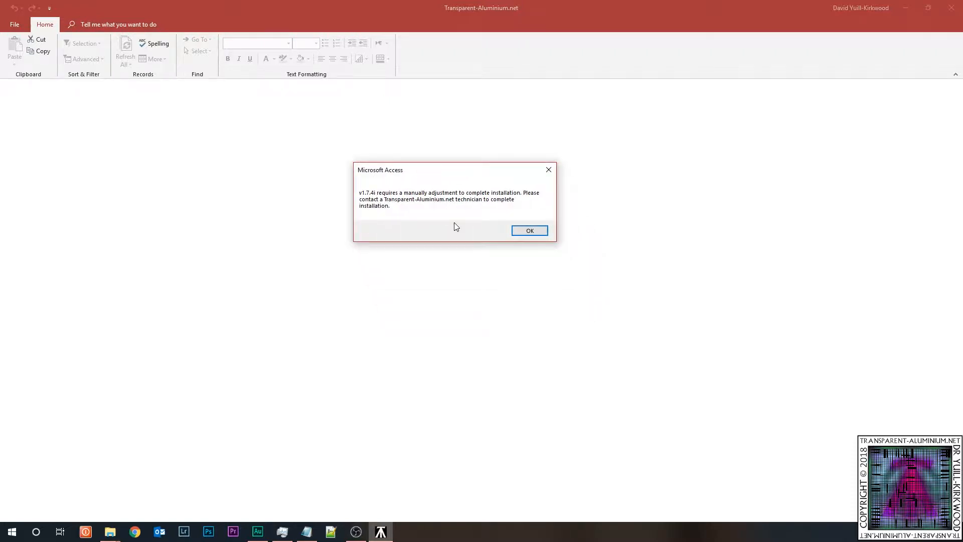
{"action": "left_click", "coordinate": [529, 232]}
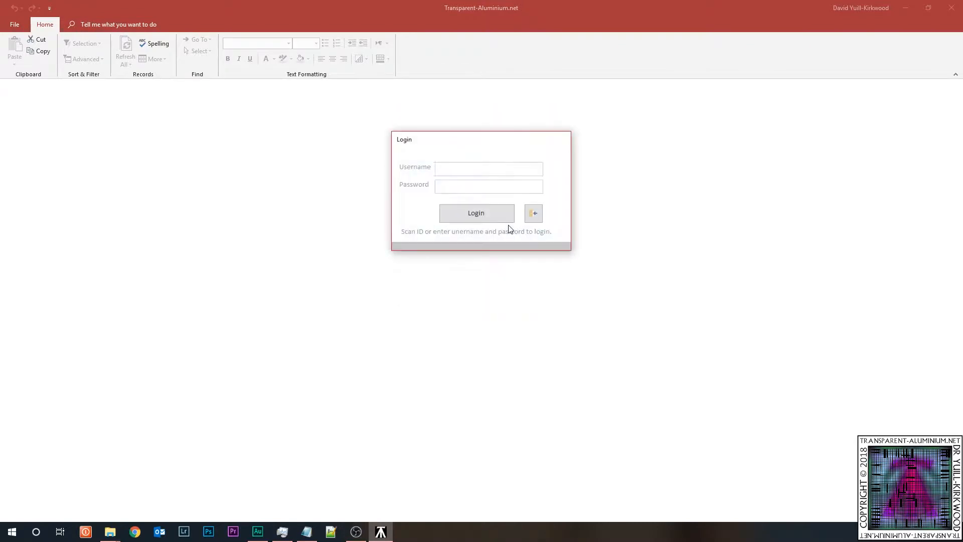
{"action": "left_click", "coordinate": [530, 219]}
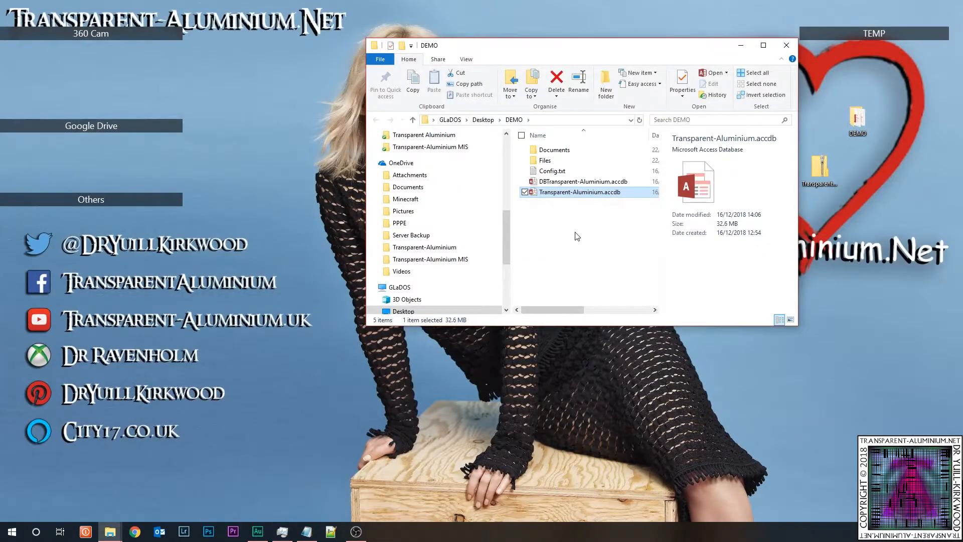
- Open the backend database DBTransparent-Aluminium.accdb and show the tblOrderHeader table in Design View
{"action": "left_click", "coordinate": [552, 185]}
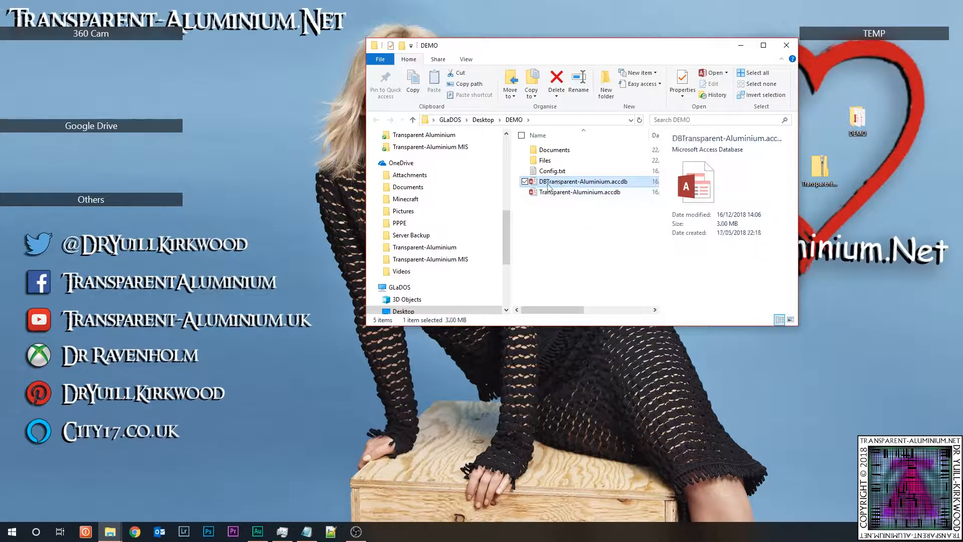
{"action": "double_click", "coordinate": [601, 180]}
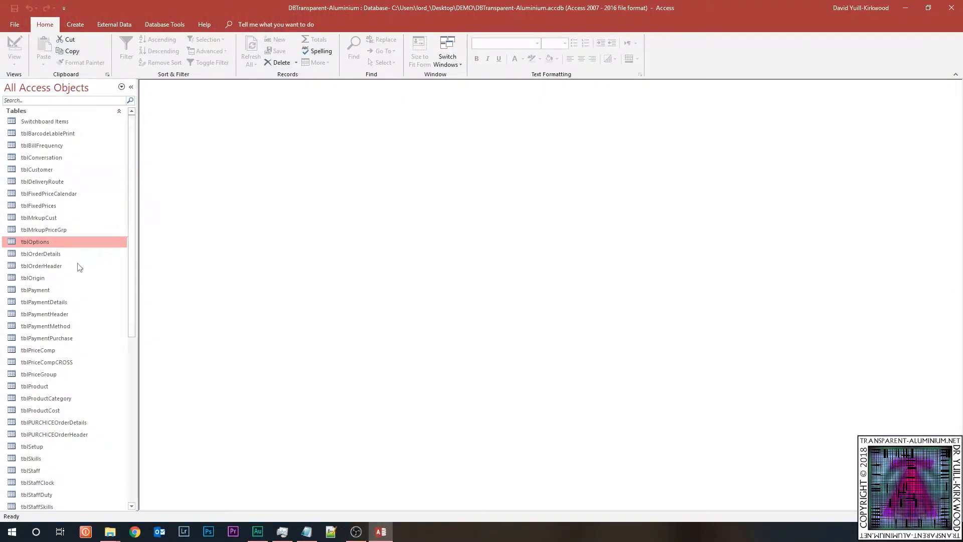
{"action": "left_click", "coordinate": [49, 267]}
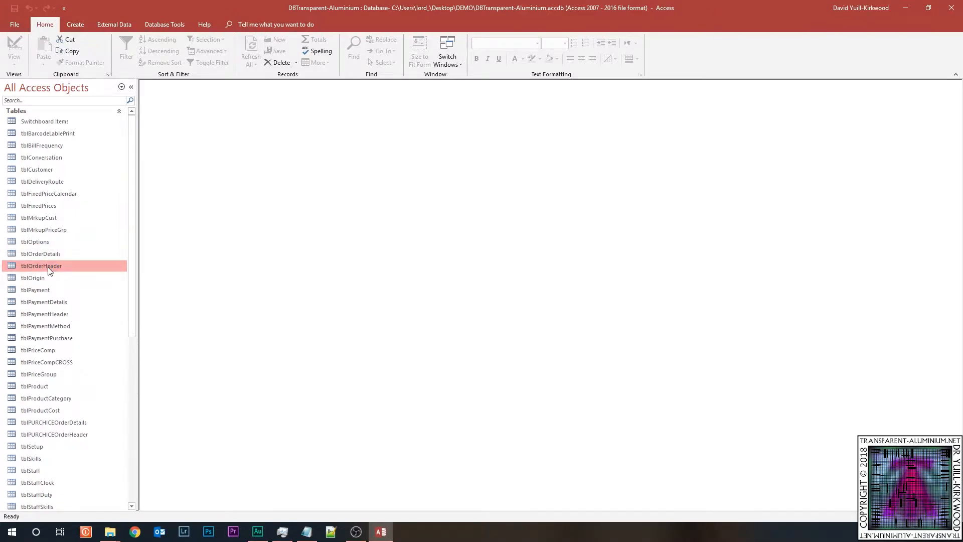
{"action": "right_click", "coordinate": [49, 270]}
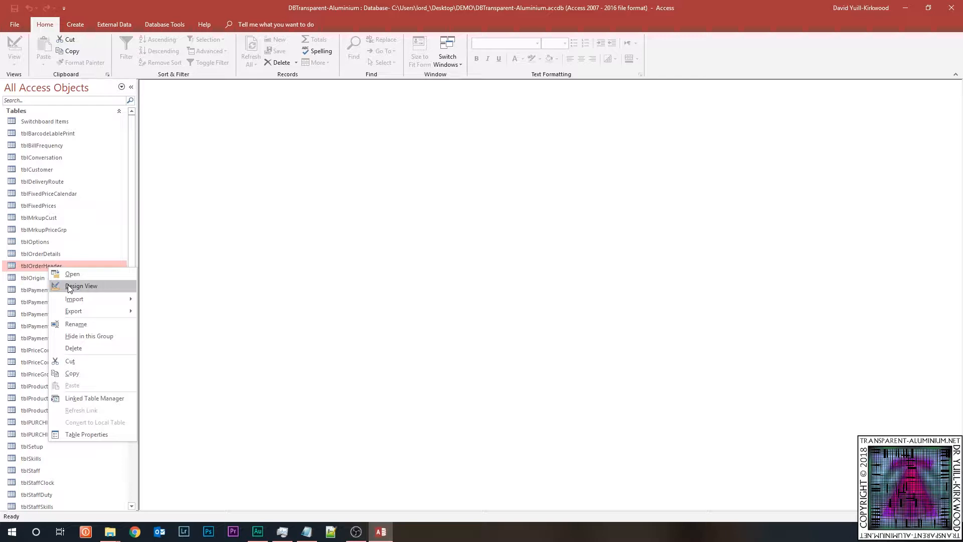
{"action": "left_click", "coordinate": [80, 286]}
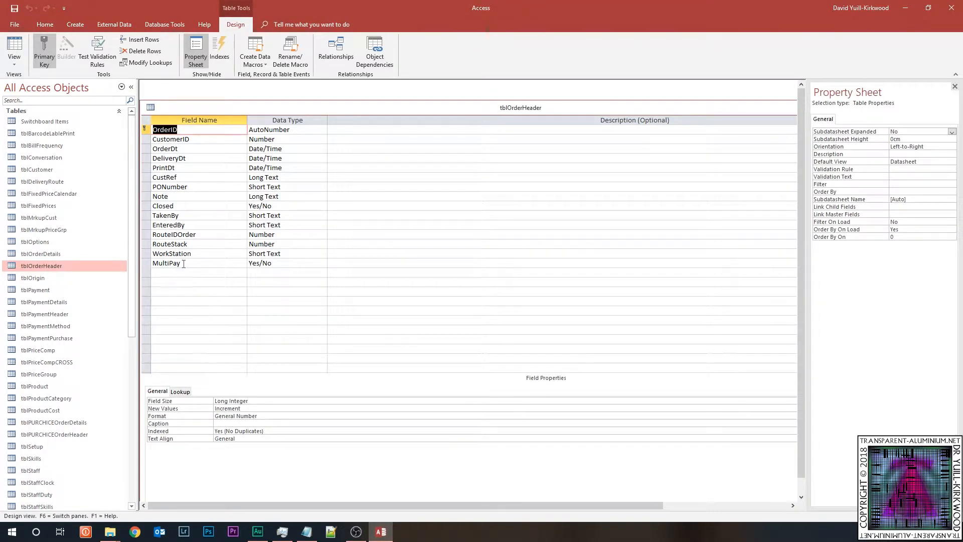
- Set the lookup Display Control of the MultiPay field to Check Box
{"action": "left_click", "coordinate": [184, 264]}
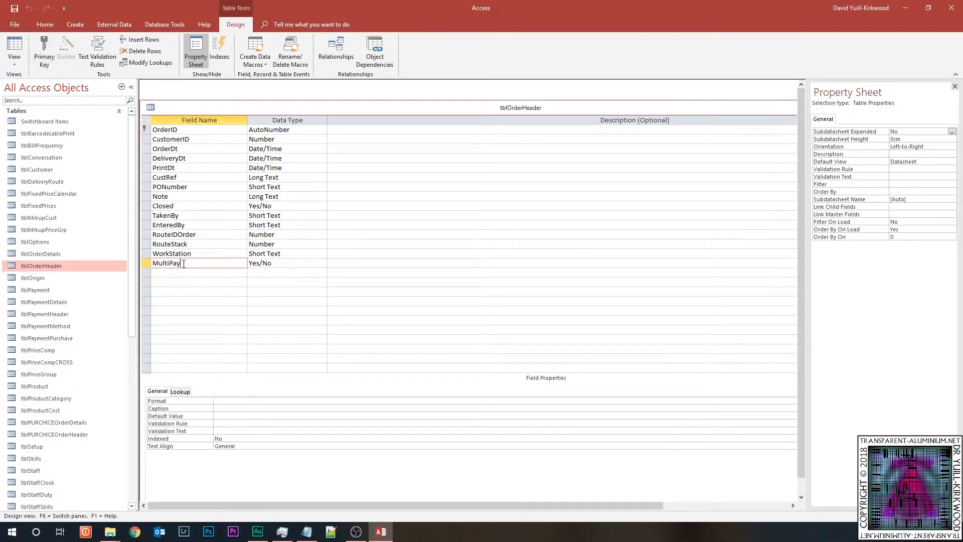
{"action": "left_click", "coordinate": [182, 392]}
{"action": "double_click", "coordinate": [242, 401]}
{"action": "double_click", "coordinate": [241, 401]}
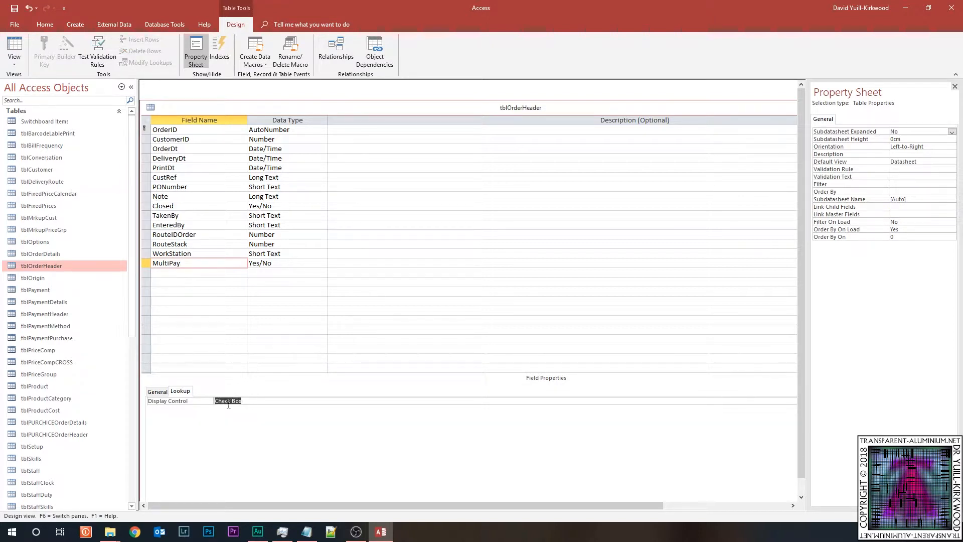
- Save and close the tblOrderHeader design, then close the backend database and the DEMO folder window
{"action": "double_click", "coordinate": [653, 107]}
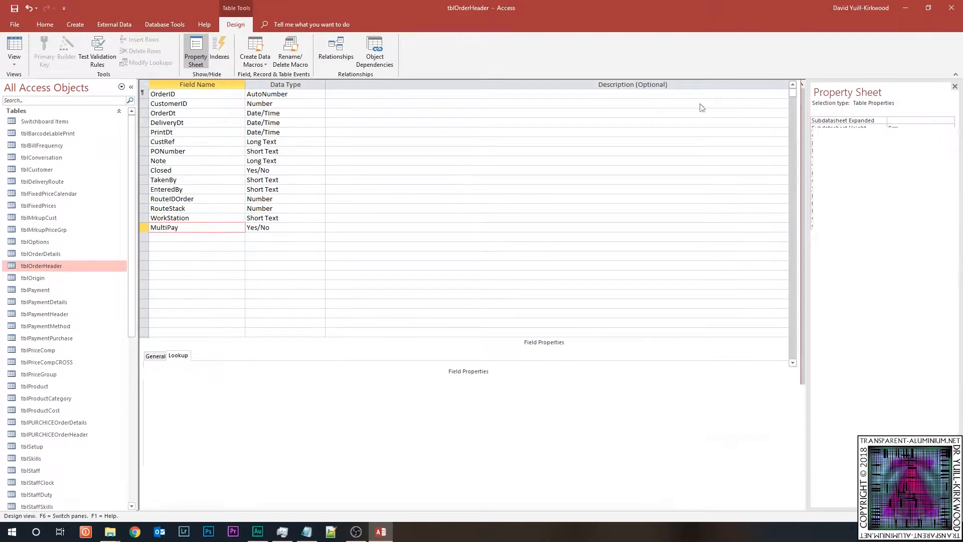
{"action": "left_click", "coordinate": [951, 24]}
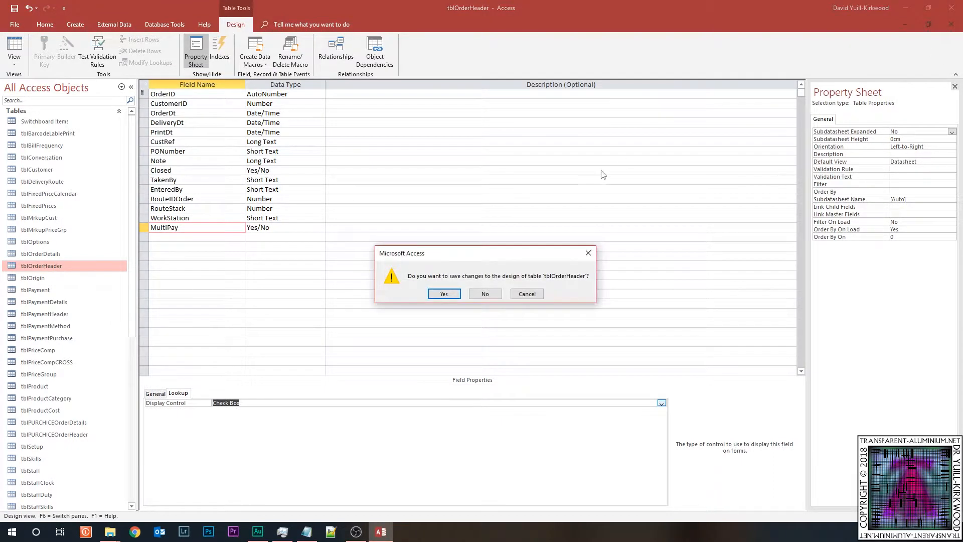
{"action": "left_click", "coordinate": [448, 295]}
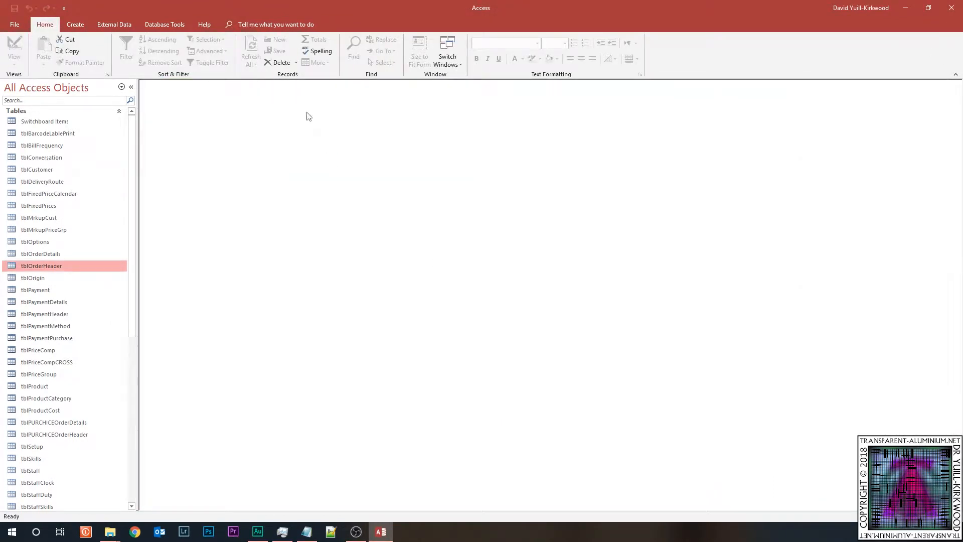
{"action": "left_click", "coordinate": [958, 6]}
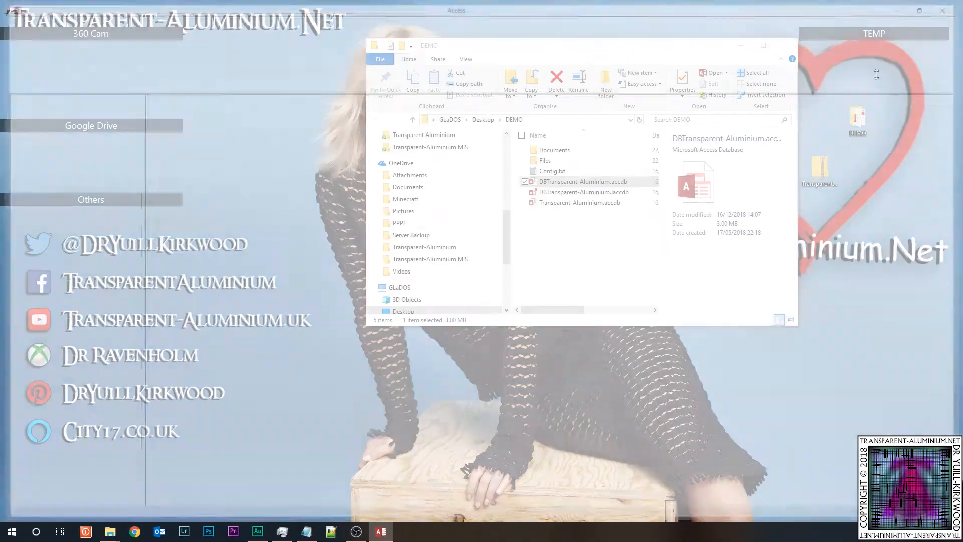
{"action": "left_click", "coordinate": [787, 45]}
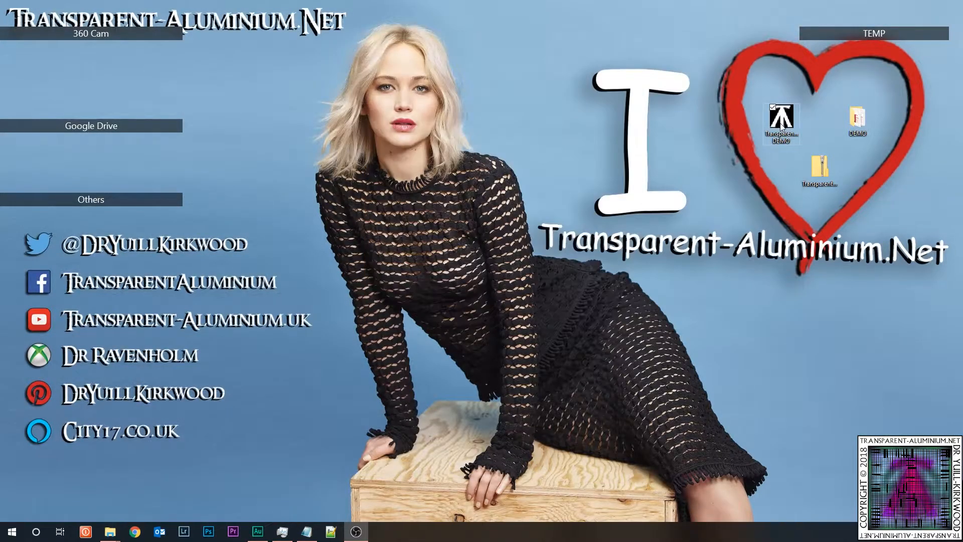
- Launch the Transparent-Aluminium DEMO from the desktop, look through the v1.7.4i release notes and close them
{"action": "double_click", "coordinate": [781, 123]}
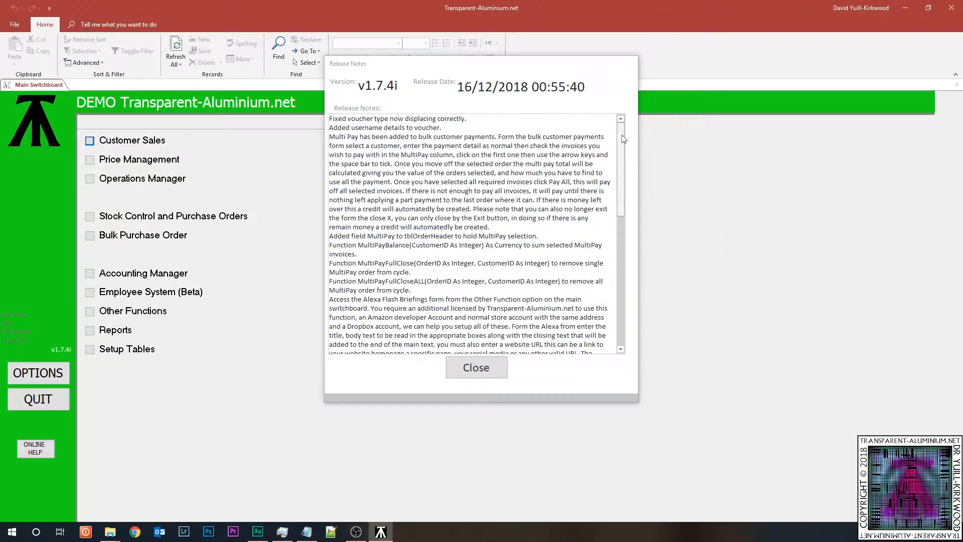
{"action": "left_click", "coordinate": [635, 215]}
{"action": "scroll", "coordinate": [635, 215], "scroll_direction": "down", "scroll_amount": 5}
{"action": "scroll", "coordinate": [635, 215], "scroll_direction": "up", "scroll_amount": 5}
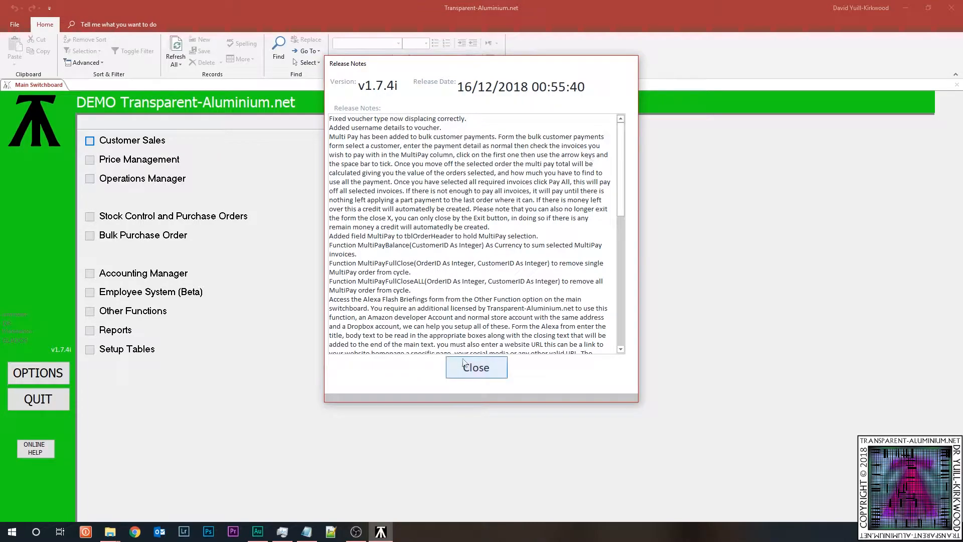
{"action": "left_click", "coordinate": [501, 365]}
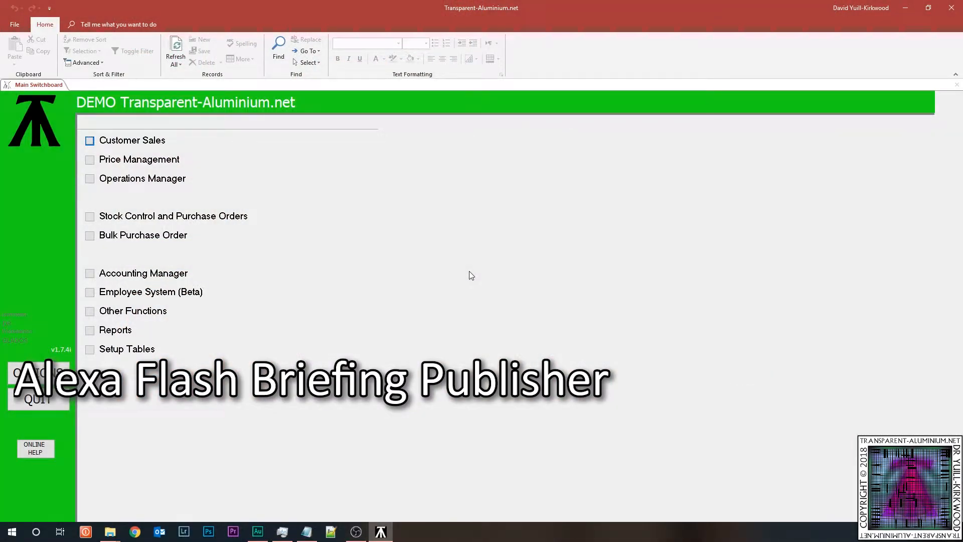
- Open the Alexa Flash Briefing form from Other Functions and set the briefing title to "Photographing the moon."
{"action": "left_click", "coordinate": [90, 312]}
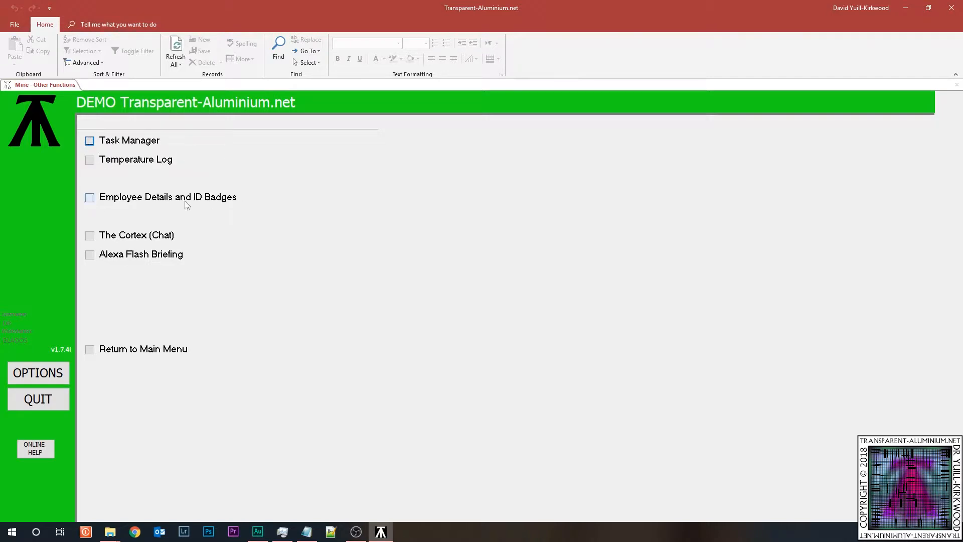
{"action": "left_click", "coordinate": [93, 251]}
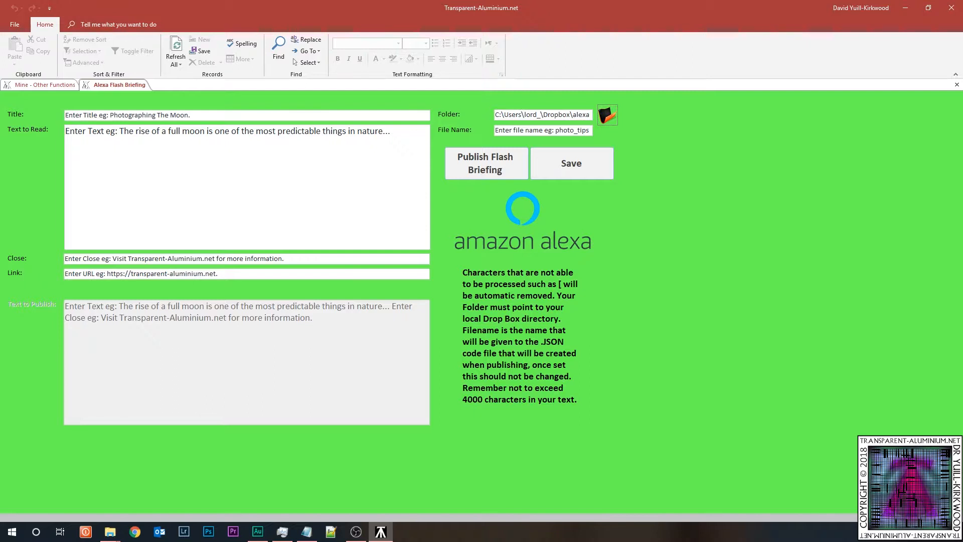
{"action": "key", "text": "alt+Tab"}
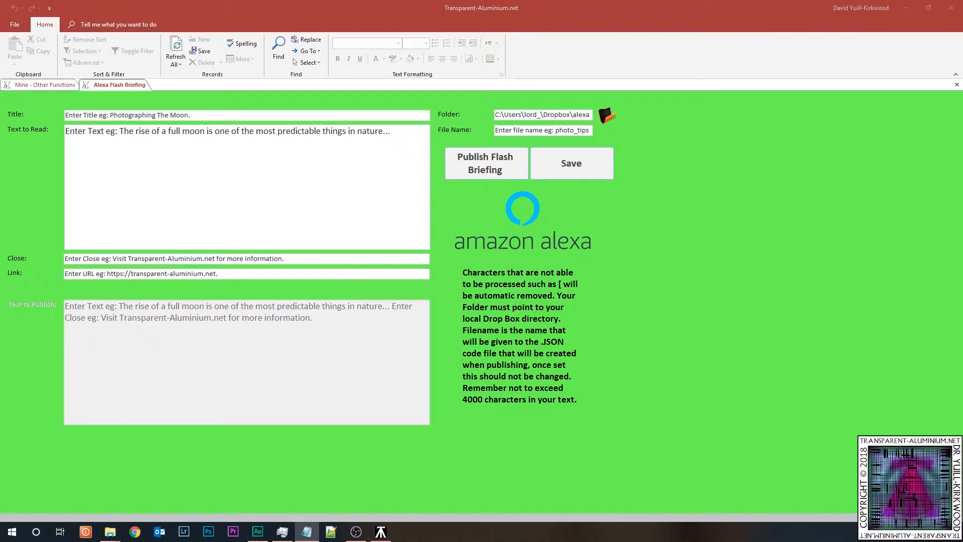
{"action": "key", "text": "alt+Tab"}
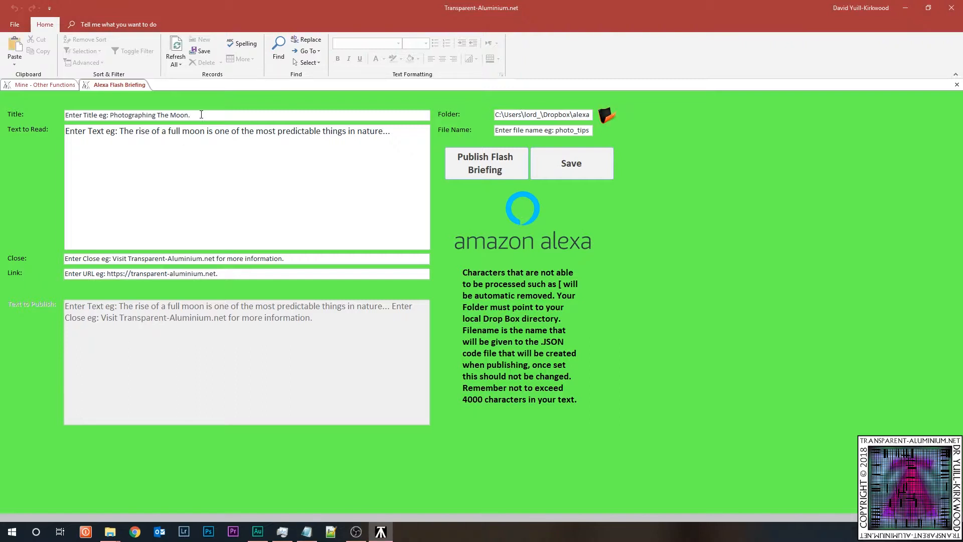
{"action": "left_click_drag", "start_coordinate": [65, 103], "coordinate": [57, 106]}
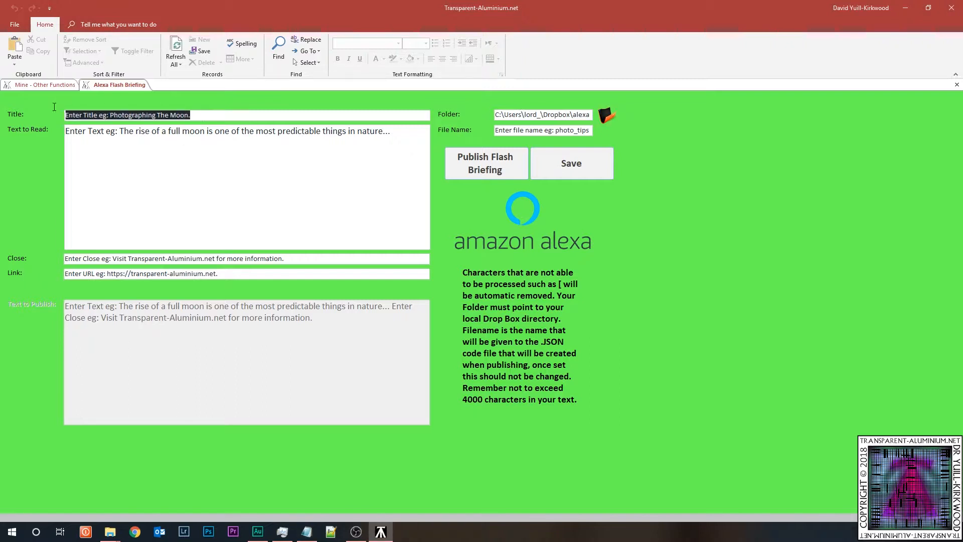
{"action": "type", "text": "Photographing the moon."}
{"action": "key", "text": "Tab"}
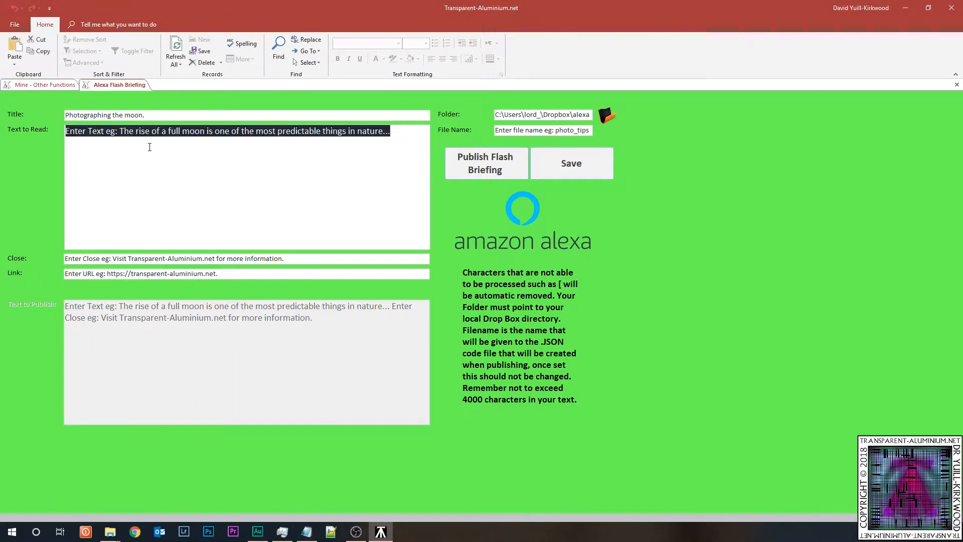
- Replace the sample entries with the moon photography text, its closing line and link, and set the file name to photo_tips
{"action": "key", "text": "Delete"}
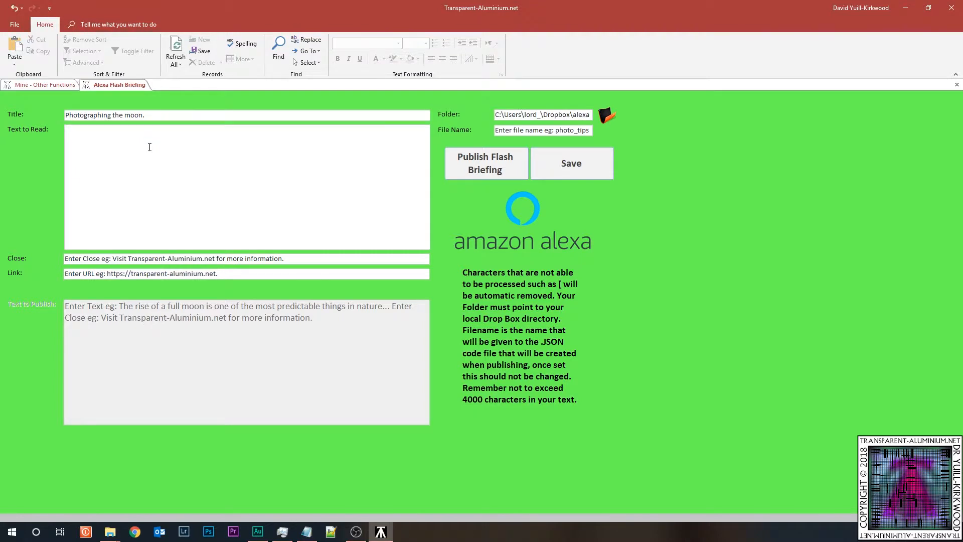
{"action": "key", "text": "Tab"}
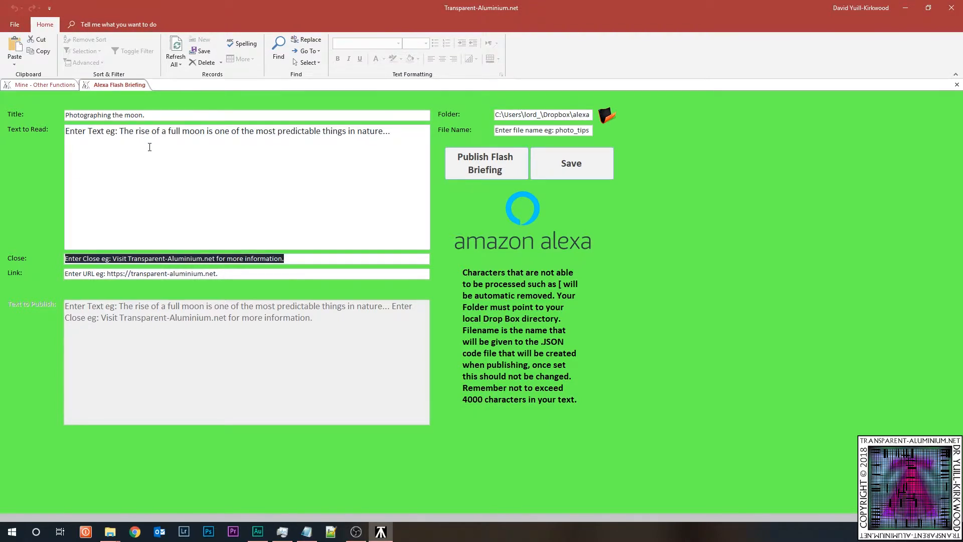
{"action": "left_click", "coordinate": [142, 159]}
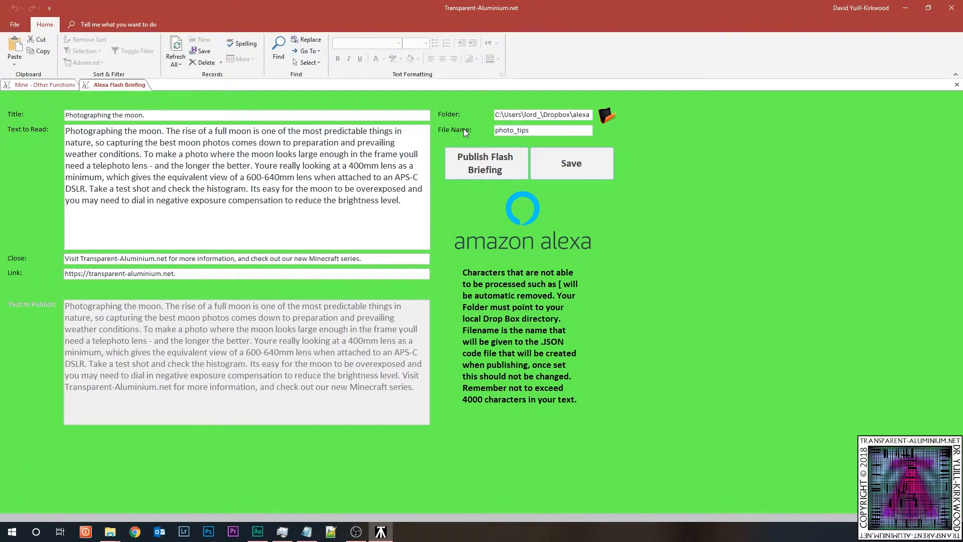
- Set the flash briefing's publishing folder to the alexa folder in Dropbox
{"action": "left_click", "coordinate": [464, 129]}
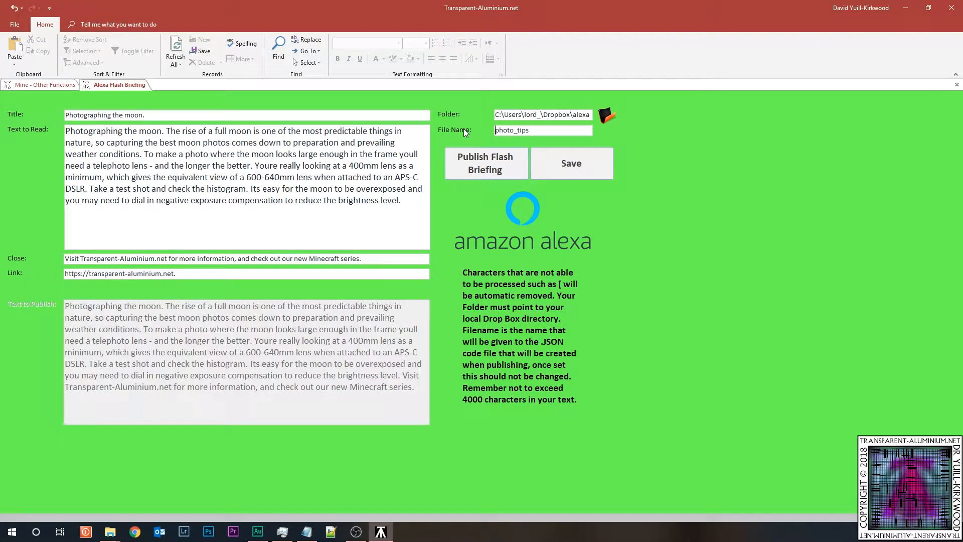
{"action": "left_click", "coordinate": [607, 118]}
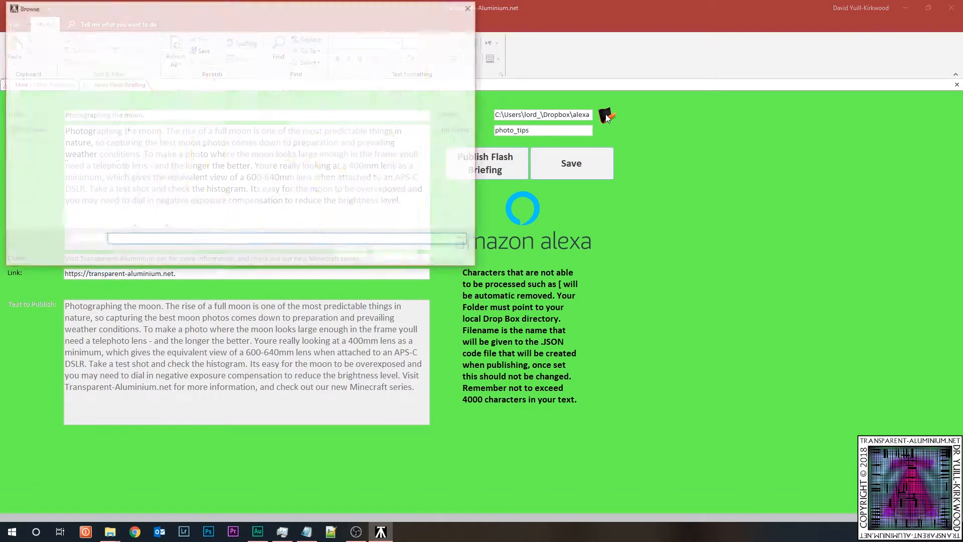
{"action": "left_click_drag", "start_coordinate": [128, 93], "coordinate": [131, 134]}
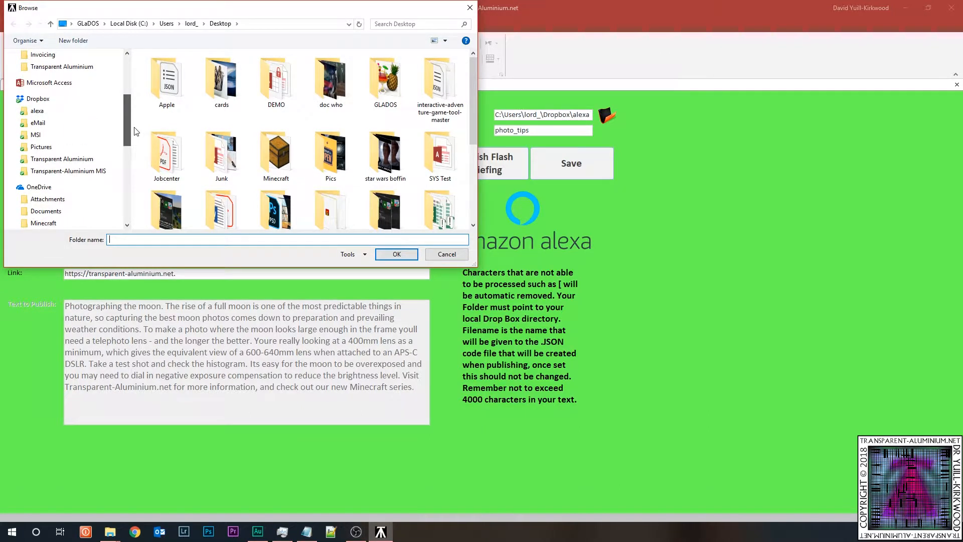
{"action": "left_click", "coordinate": [39, 114]}
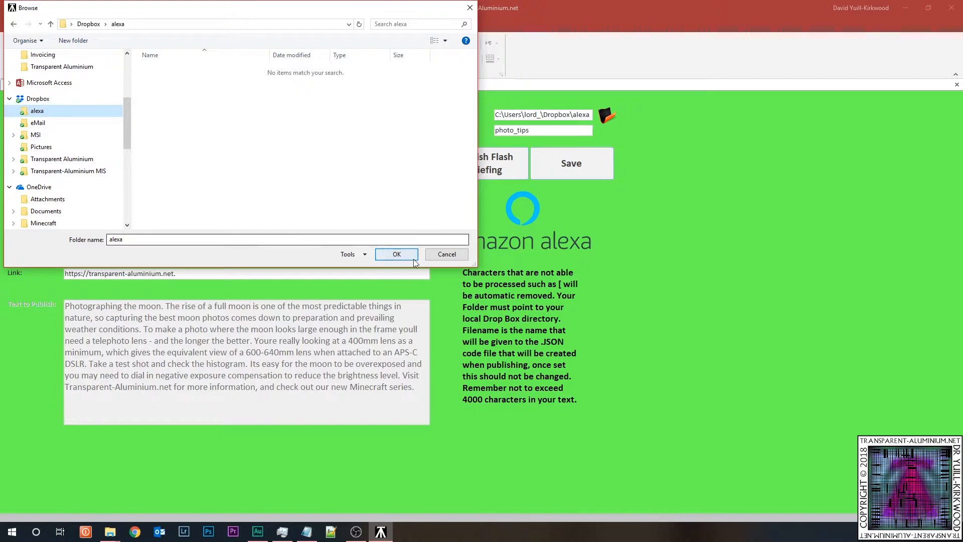
{"action": "left_click", "coordinate": [396, 254]}
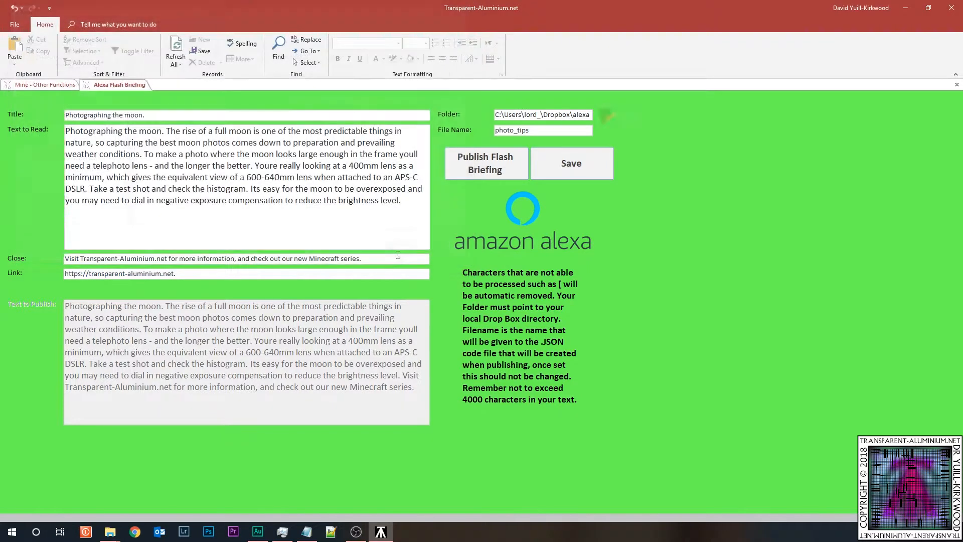
- Save the flash briefing data without publishing it
{"action": "left_click", "coordinate": [582, 164]}
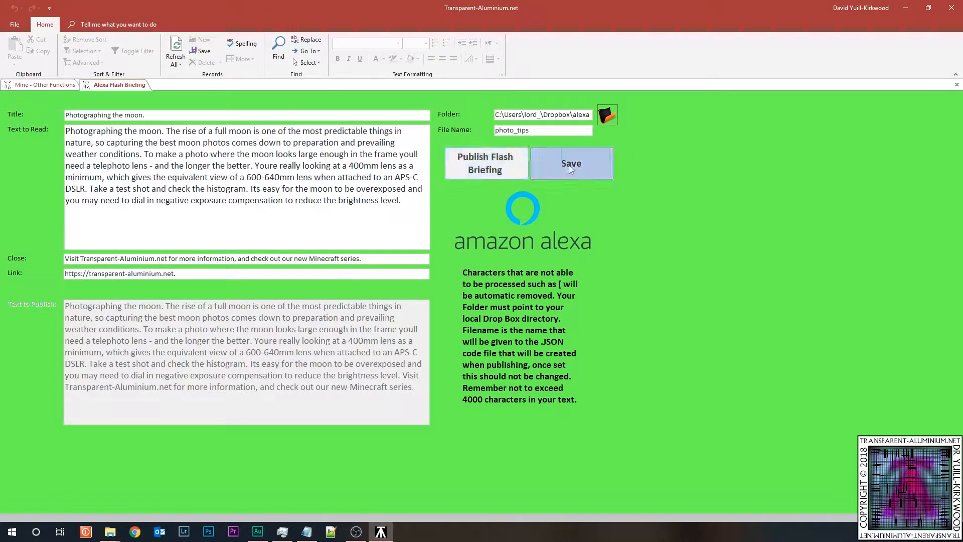
{"action": "left_click", "coordinate": [586, 161]}
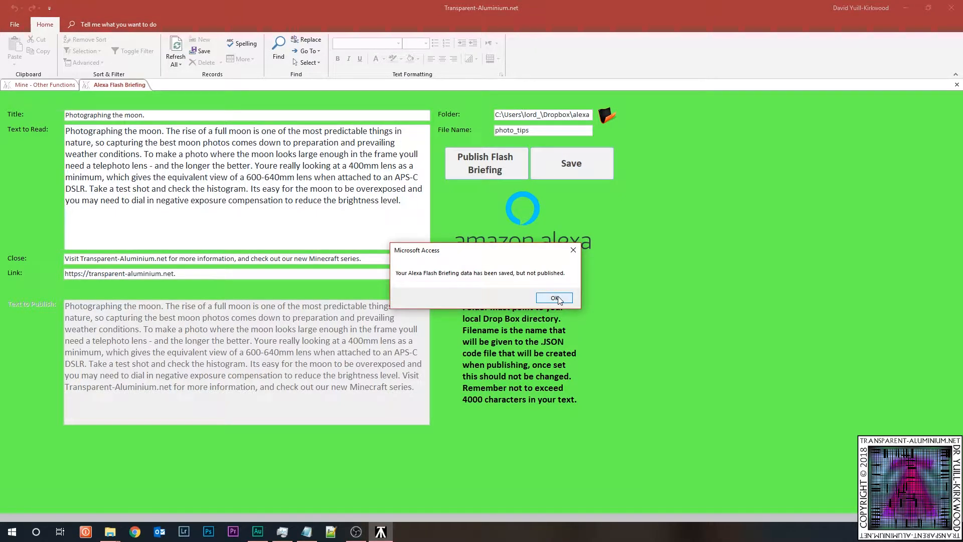
{"action": "left_click", "coordinate": [555, 297]}
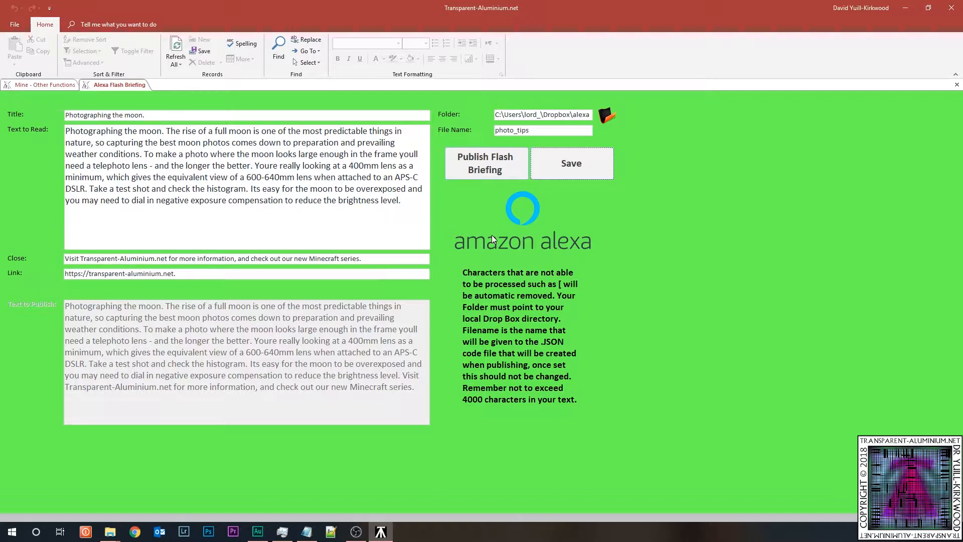
{"action": "left_click", "coordinate": [189, 273]}
{"action": "key", "text": "BackSpace"}
{"action": "type", "text": "/"}
{"action": "left_click", "coordinate": [494, 167]}
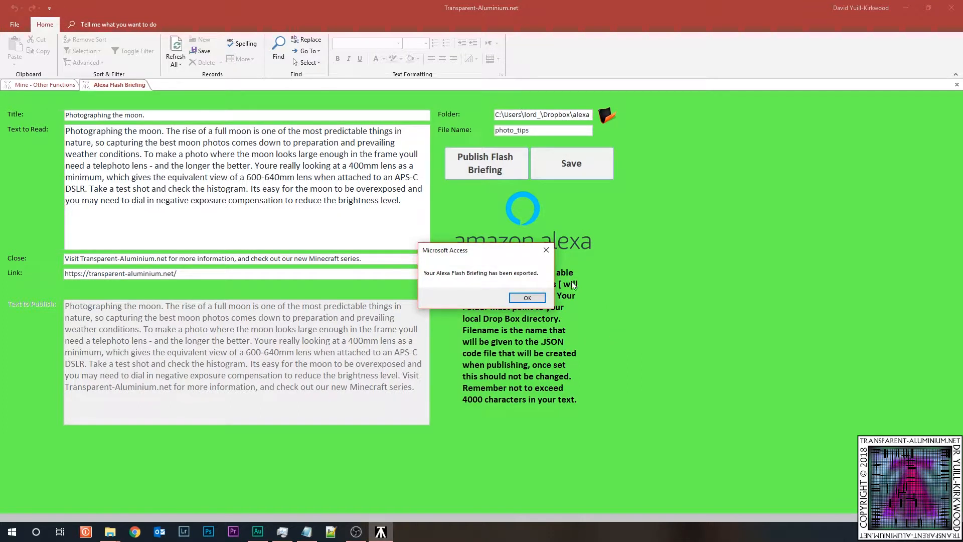
{"action": "left_click", "coordinate": [527, 299]}
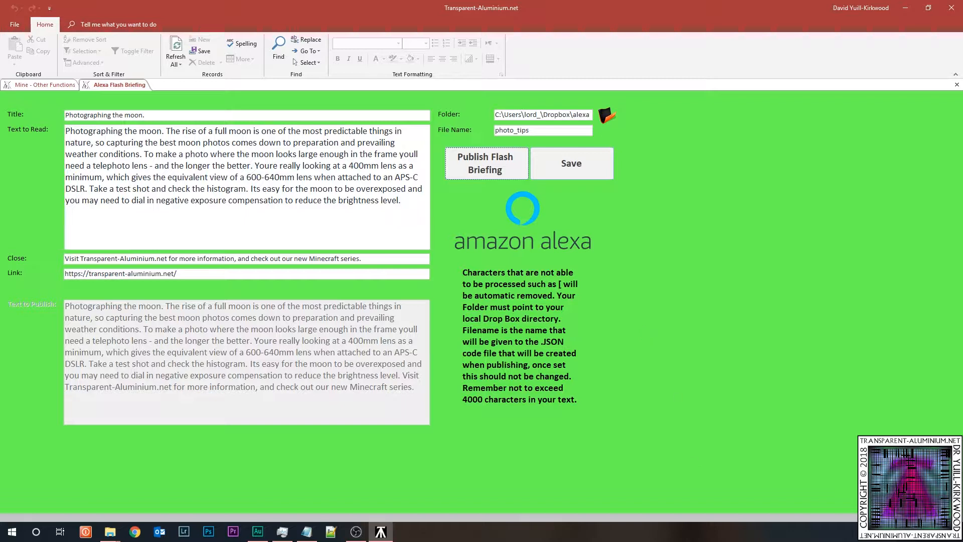
- Try appending square brackets [] and an apostrophe to the end of the Text to Read
{"action": "key", "text": "alt+Tab"}
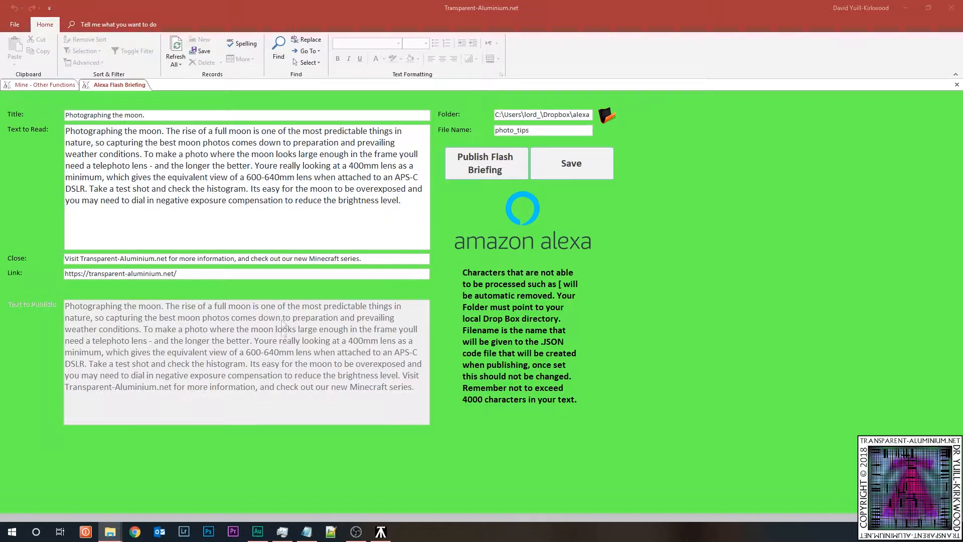
{"action": "left_click", "coordinate": [333, 209]}
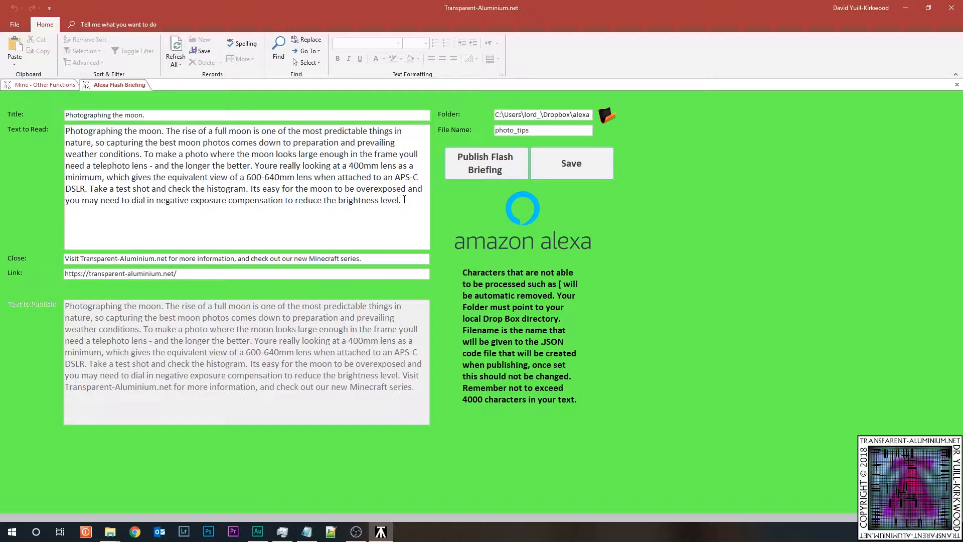
{"action": "type", "text": "[]"}
{"action": "key", "text": "Tab"}
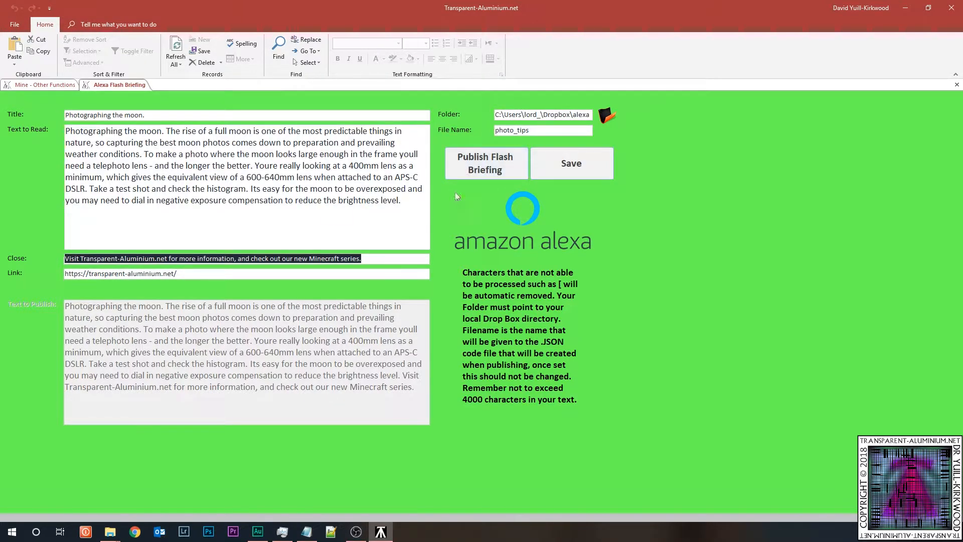
{"action": "left_click", "coordinate": [401, 200]}
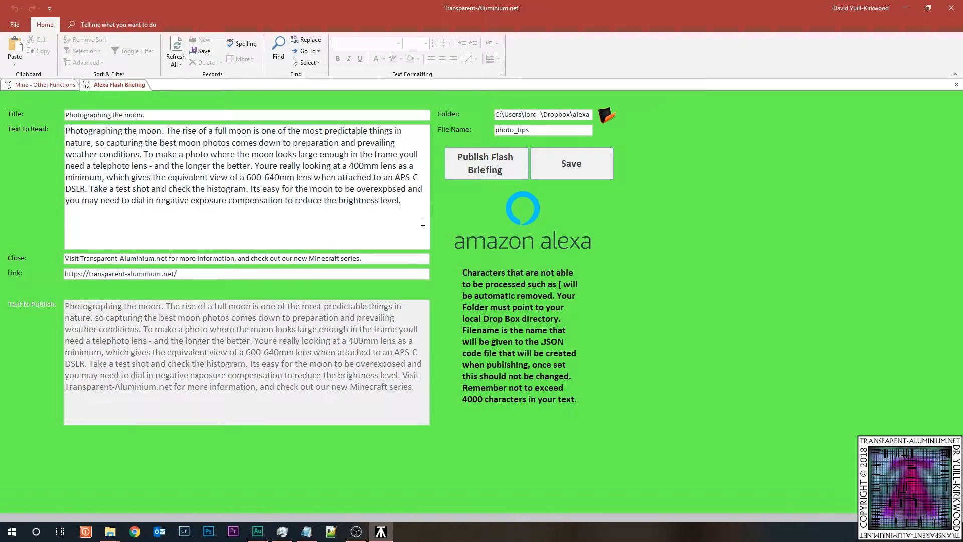
{"action": "type", "text": "'"}
{"action": "key", "text": "ctrl+z"}
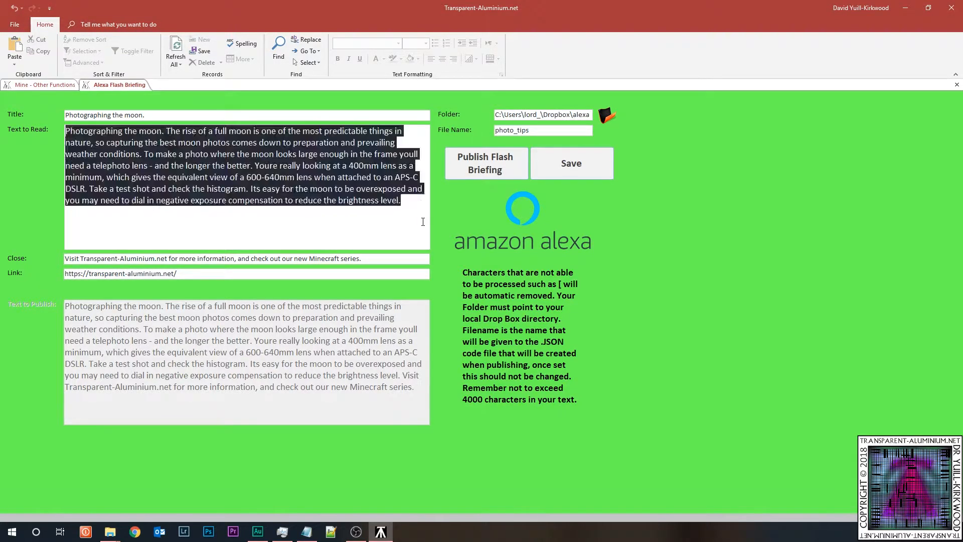
{"action": "key", "text": "Tab"}
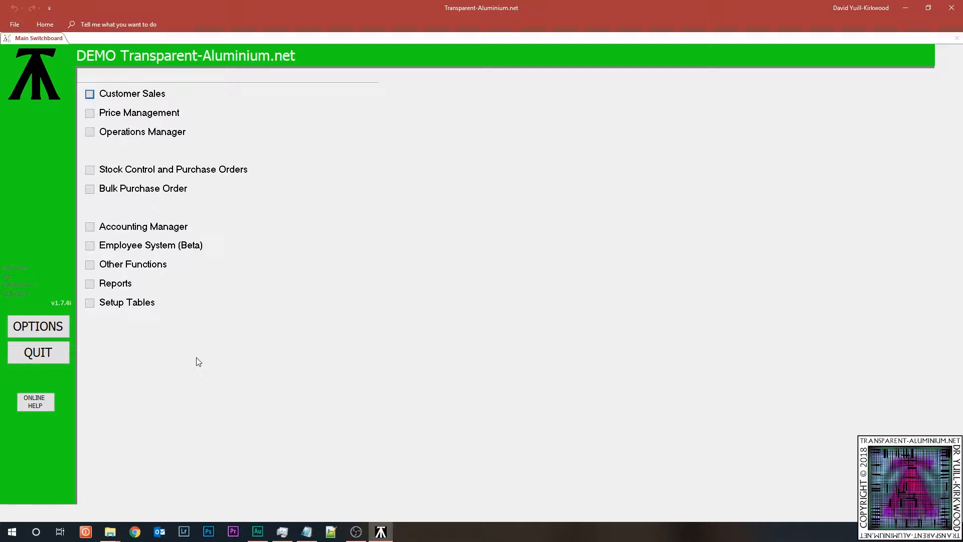
- Open Bulk Account Customer Payments from the Accounting Manager and choose Workshop as the customer
{"action": "left_click", "coordinate": [88, 228]}
{"action": "left_click", "coordinate": [90, 131]}
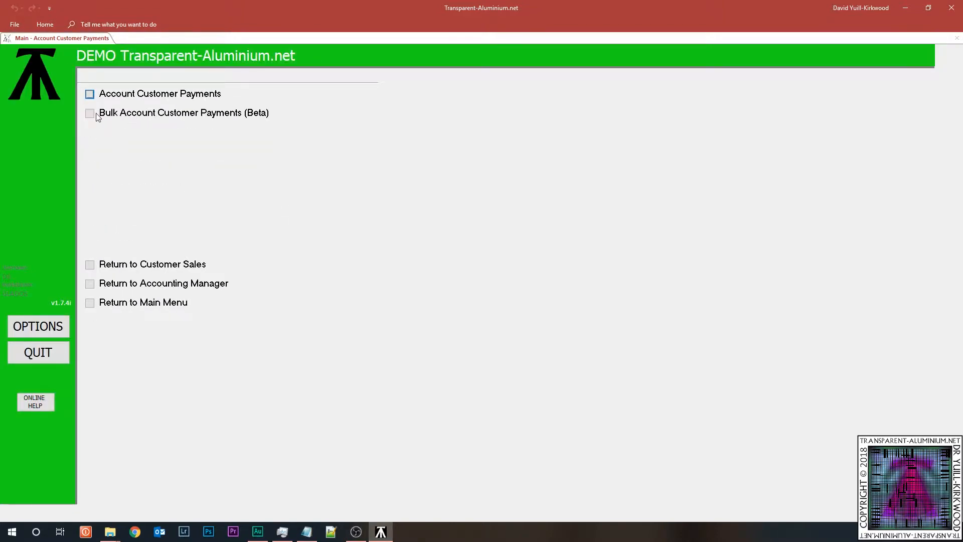
{"action": "left_click", "coordinate": [90, 113]}
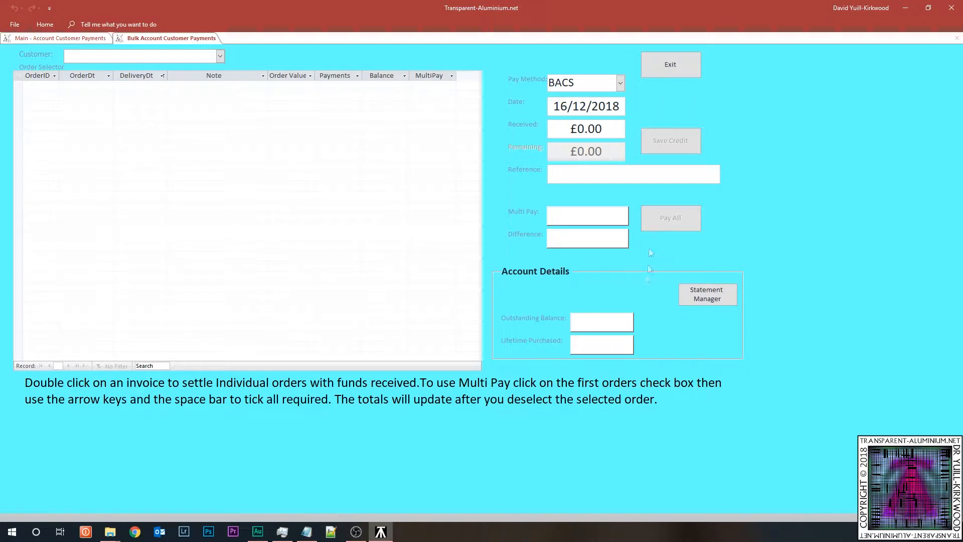
{"action": "left_click", "coordinate": [220, 56]}
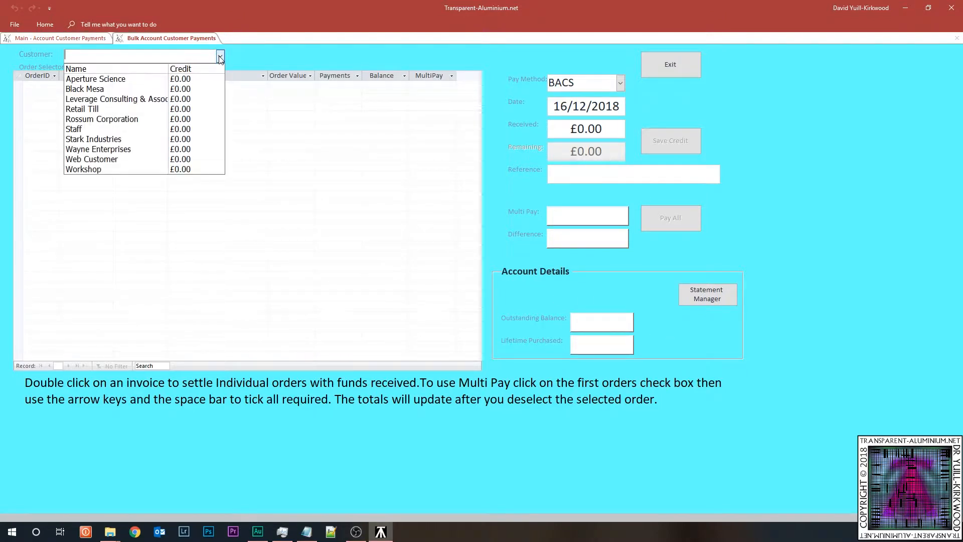
{"action": "left_click", "coordinate": [96, 170]}
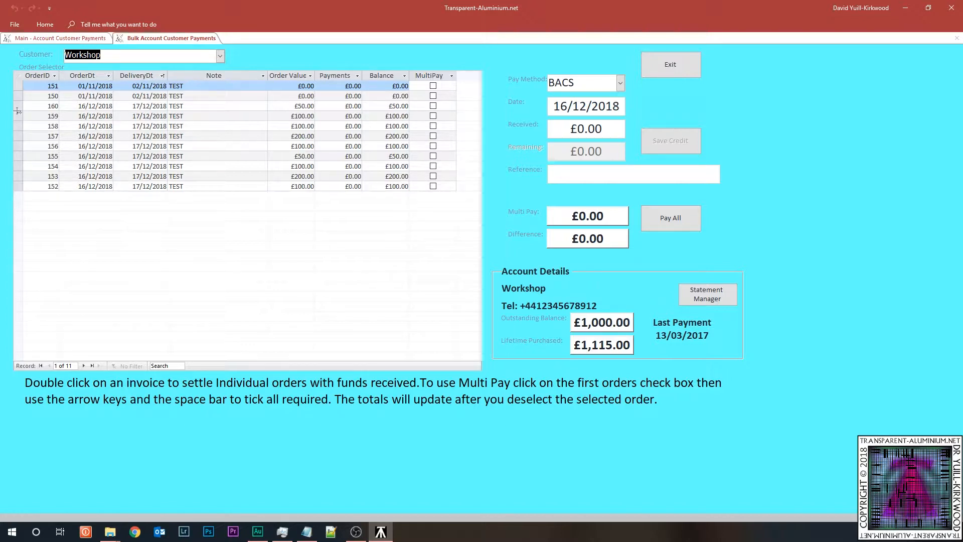
- Enter a received payment of £300.00 with the reference abc
{"action": "left_click", "coordinate": [611, 127]}
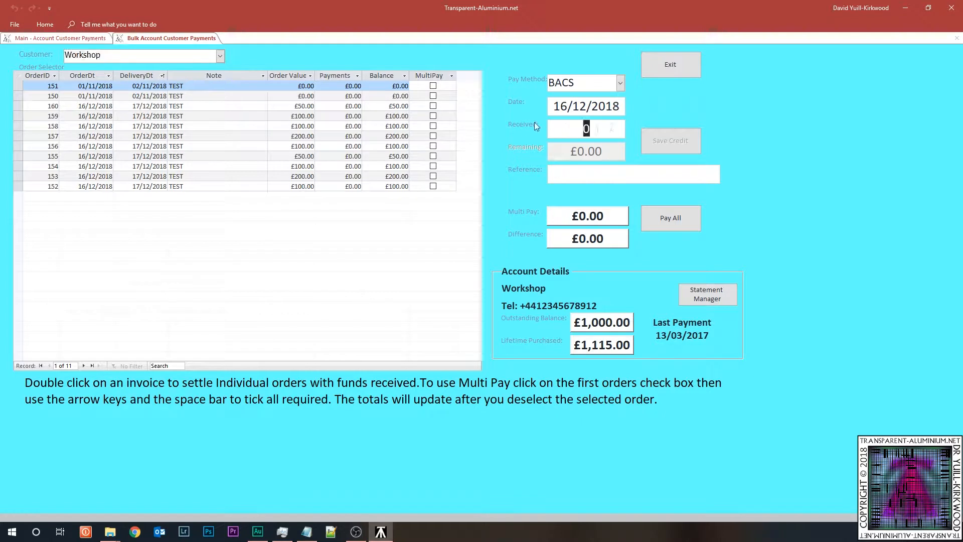
{"action": "type", "text": "300"}
{"action": "key", "text": "Return"}
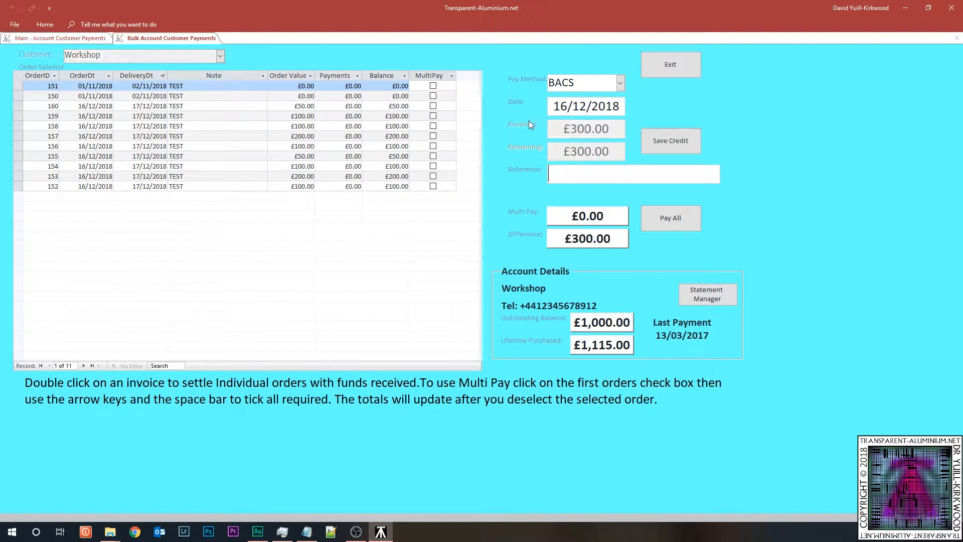
{"action": "type", "text": "abc"}
- Mark the first £50.00 order dated 16/12/2018 for MultiPay
{"action": "left_click", "coordinate": [433, 107]}
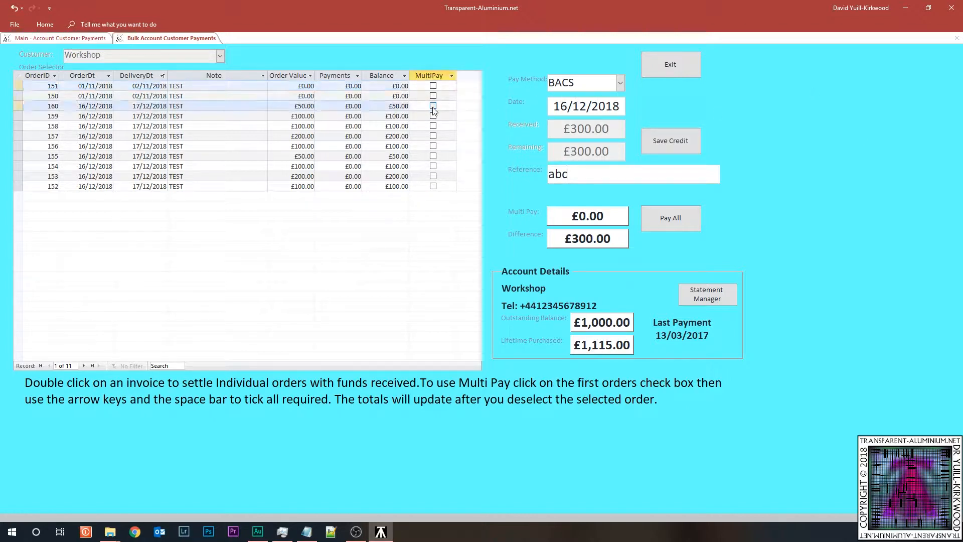
{"action": "key", "text": "Down"}
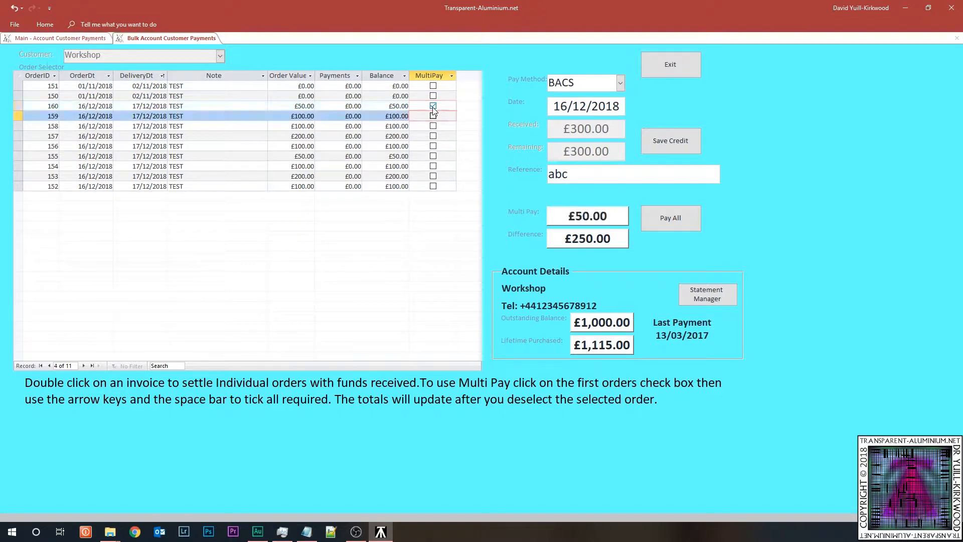
{"action": "right_click", "coordinate": [412, 134]}
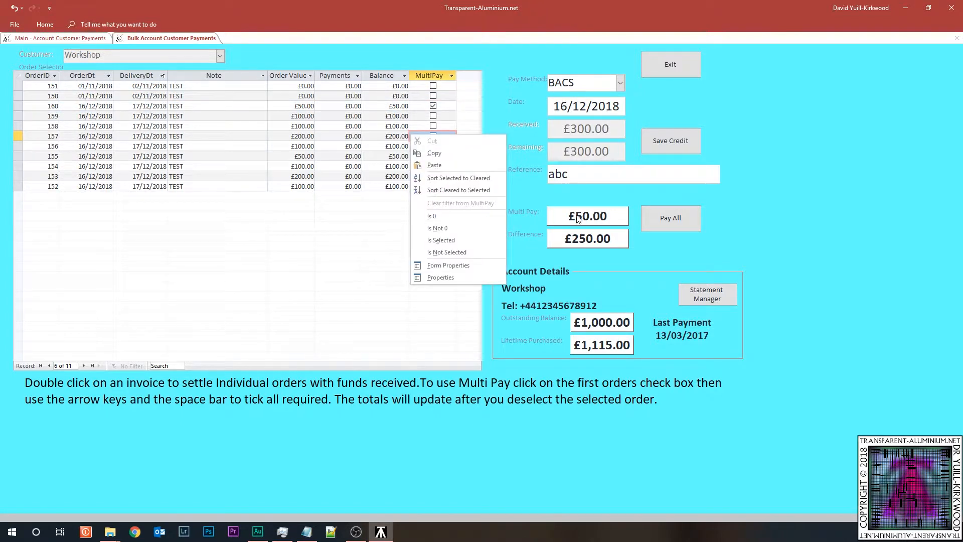
{"action": "left_click", "coordinate": [578, 216]}
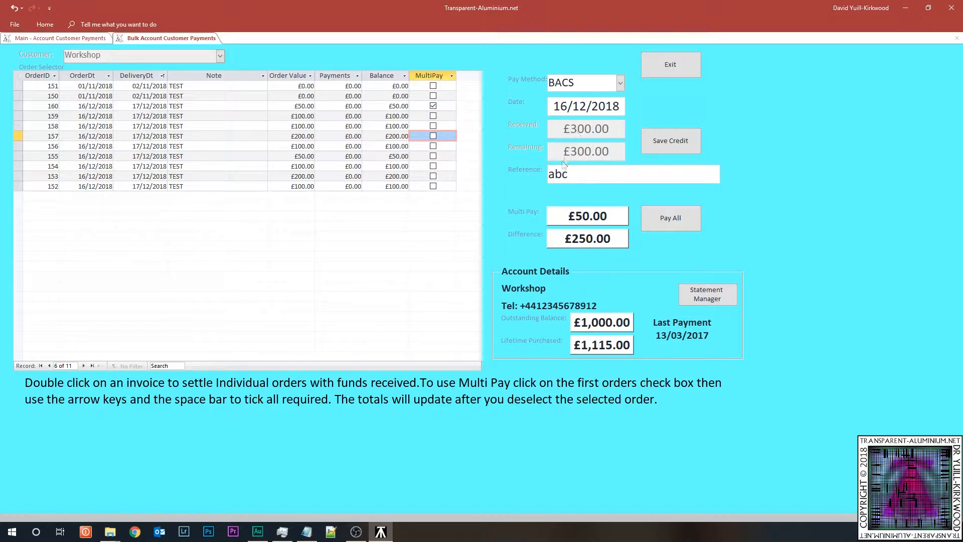
- Mark the two £100.00 orders directly below the first £50.00 order and the second £50.00 order for MultiPay
{"action": "left_click", "coordinate": [434, 108]}
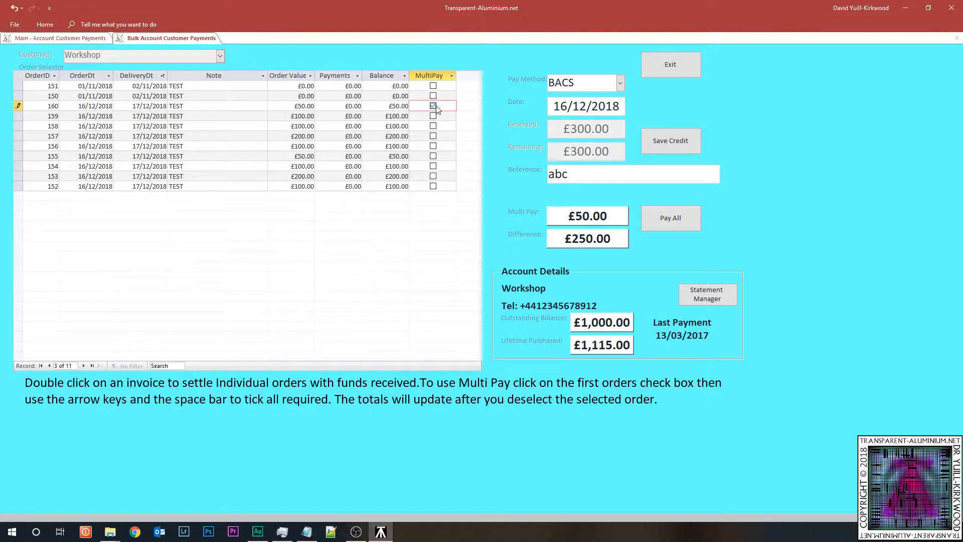
{"action": "key", "text": "Down"}
{"action": "key", "text": "space"}
{"action": "key", "text": "Down"}
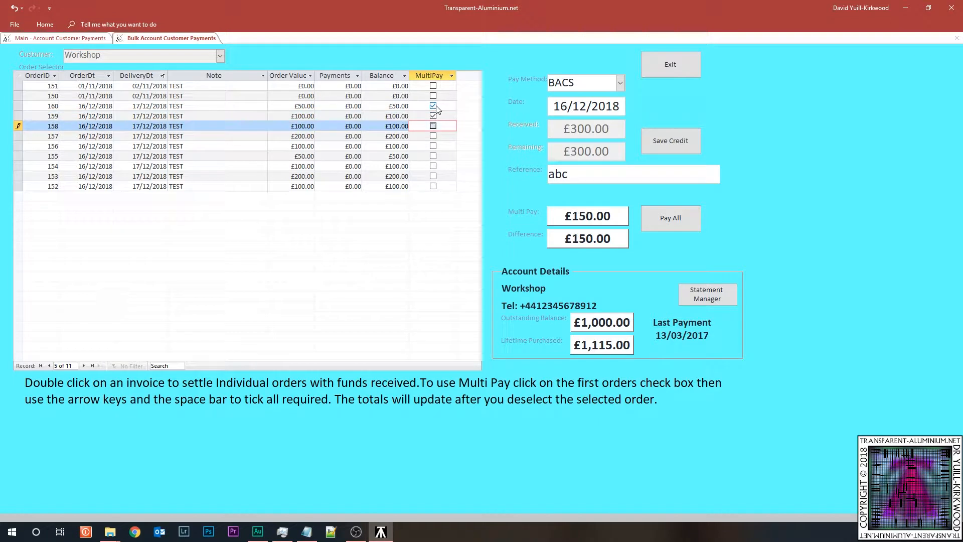
{"action": "key", "text": "space"}
{"action": "key", "text": "Down"}
{"action": "key", "text": "Down"}
{"action": "key", "text": "Down"}
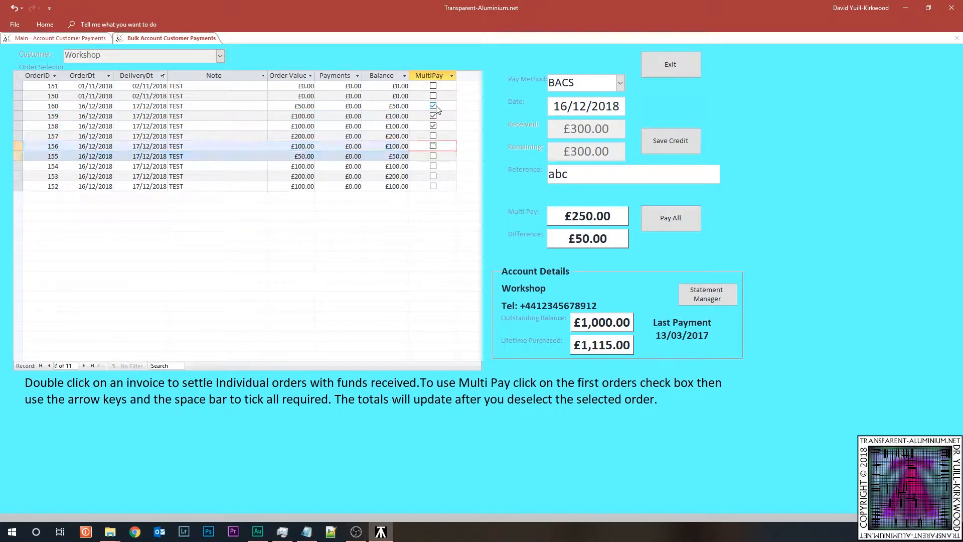
{"action": "key", "text": "Down"}
{"action": "key", "text": "Up"}
{"action": "key", "text": "Down"}
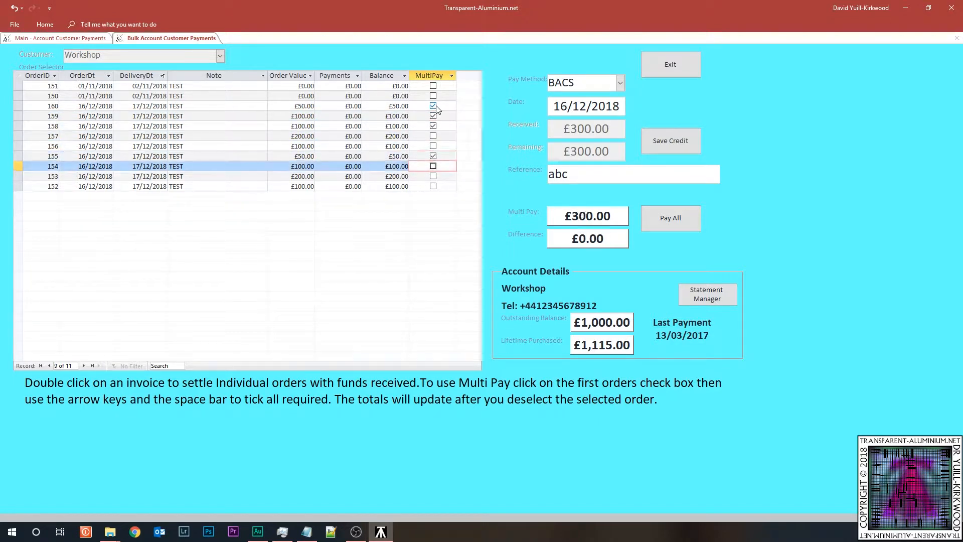
- Go back over the marked orders and pay them all with the received funds
{"action": "key", "text": "Up"}
{"action": "key", "text": "Up"}
{"action": "key", "text": "Up"}
{"action": "key", "text": "Up"}
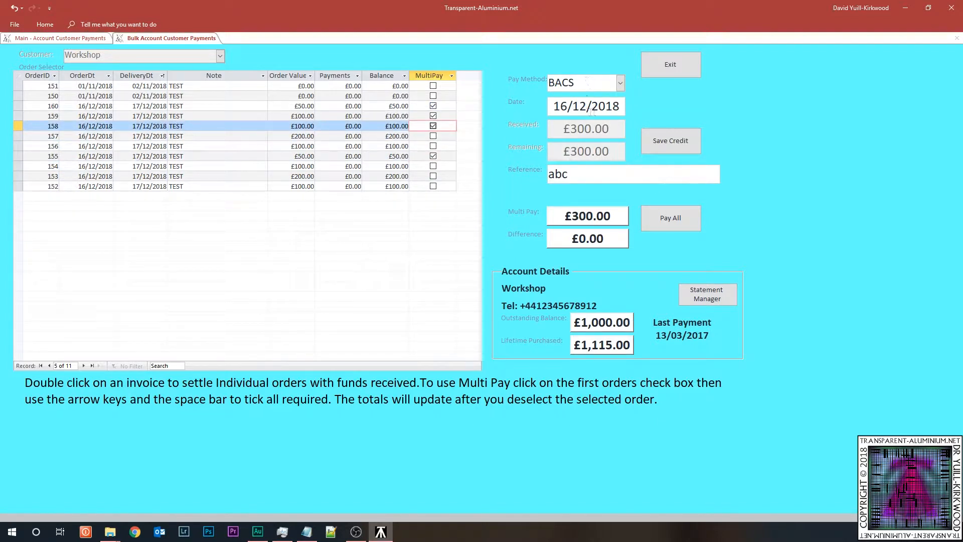
{"action": "left_click", "coordinate": [687, 218]}
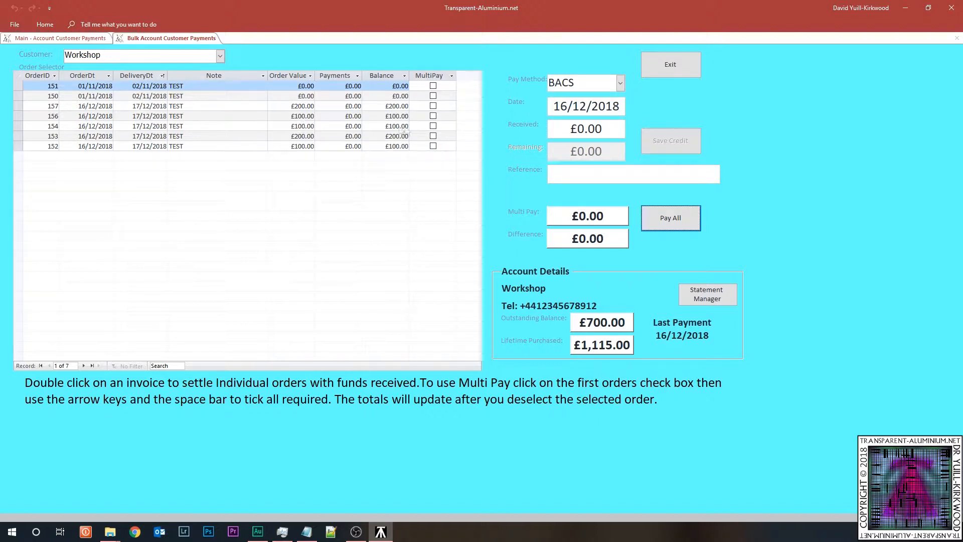
- Enter a received payment of £150.00 with the reference abcd
{"action": "double_click", "coordinate": [564, 129]}
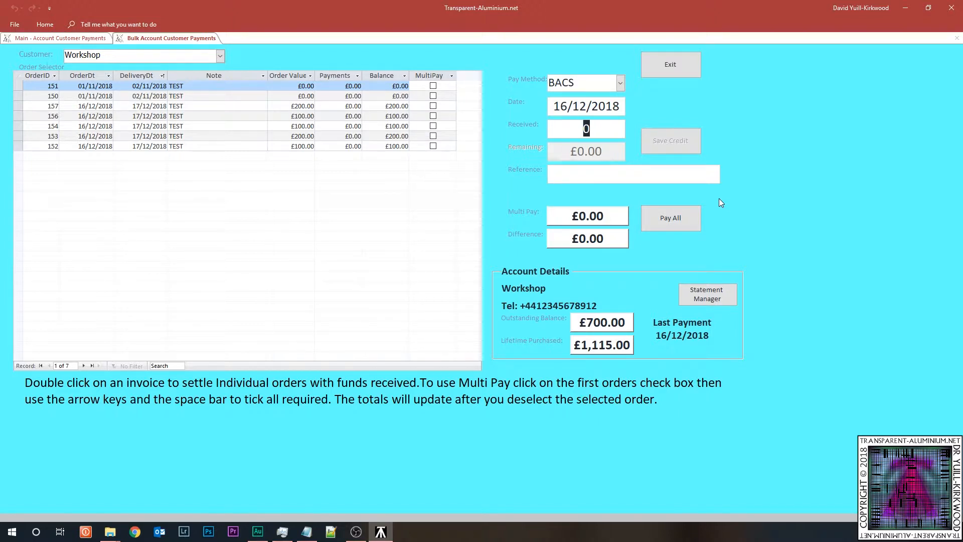
{"action": "type", "text": "150"}
{"action": "key", "text": "Tab"}
{"action": "type", "text": "abcd"}
- Mark the two adjacent £100.00 orders dated 16/12/2018 for MultiPay and pay them all with the received funds
{"action": "left_click", "coordinate": [433, 115]}
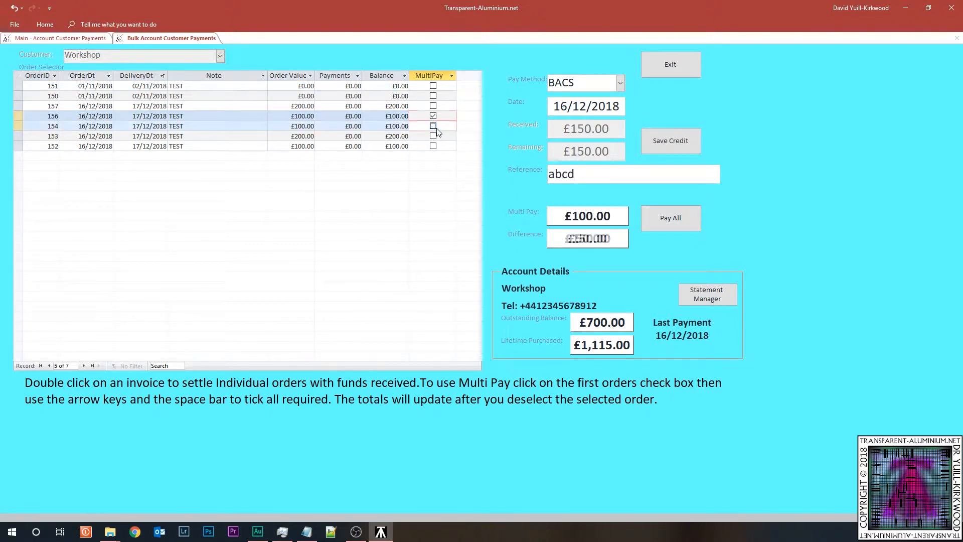
{"action": "key", "text": "Down"}
{"action": "key", "text": "space"}
{"action": "key", "text": "Down"}
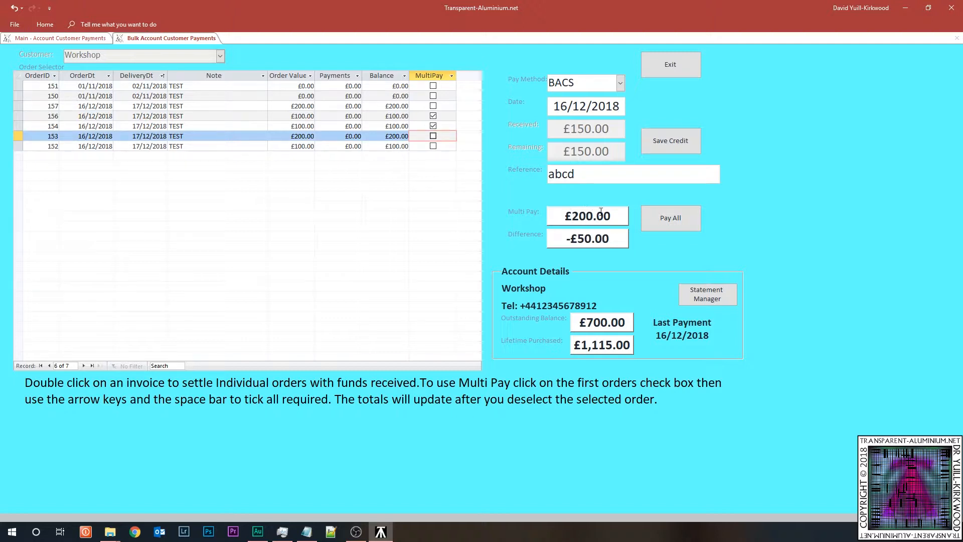
{"action": "left_click", "coordinate": [675, 221]}
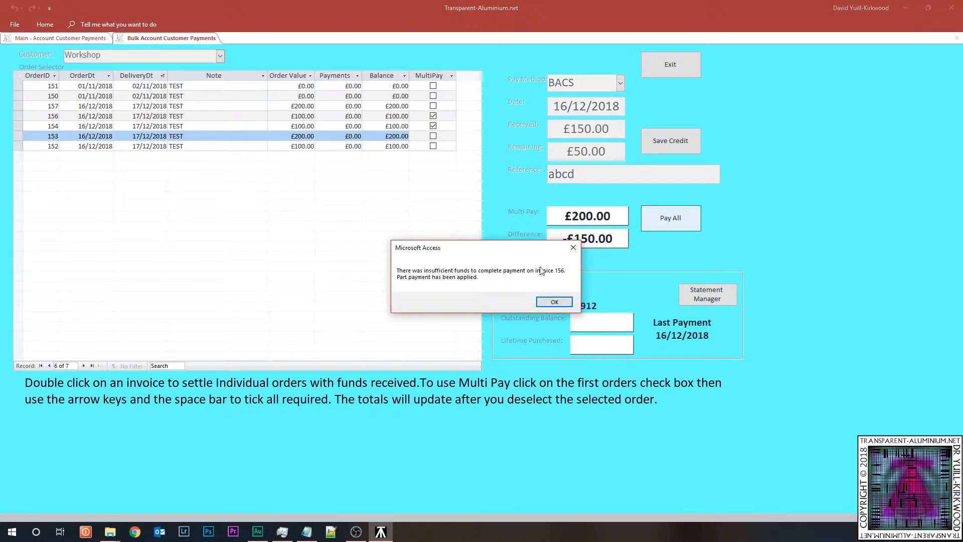
{"action": "left_click", "coordinate": [566, 302]}
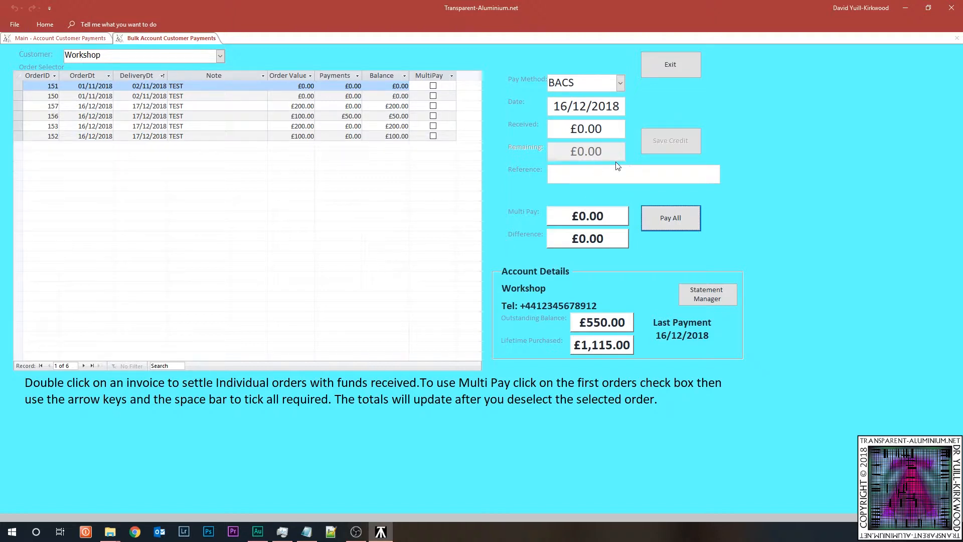
- Enter a received payment of £400.00 with the reference abcde
{"action": "left_click", "coordinate": [553, 132]}
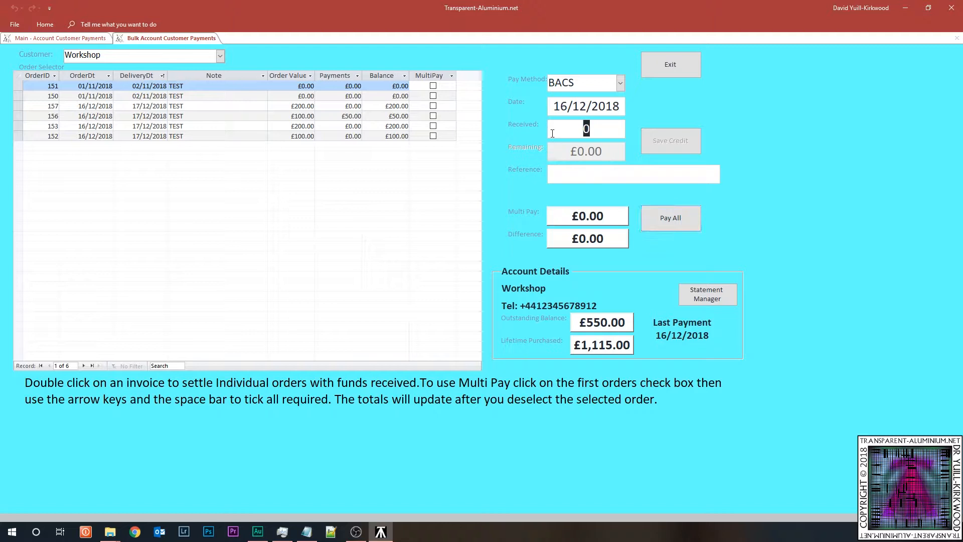
{"action": "type", "text": "400"}
{"action": "key", "text": "Tab"}
{"action": "type", "text": "abcde"}
- Mark the first £200.00 order and the last £100.00 order in the list for MultiPay and pay them all
{"action": "left_click", "coordinate": [434, 106]}
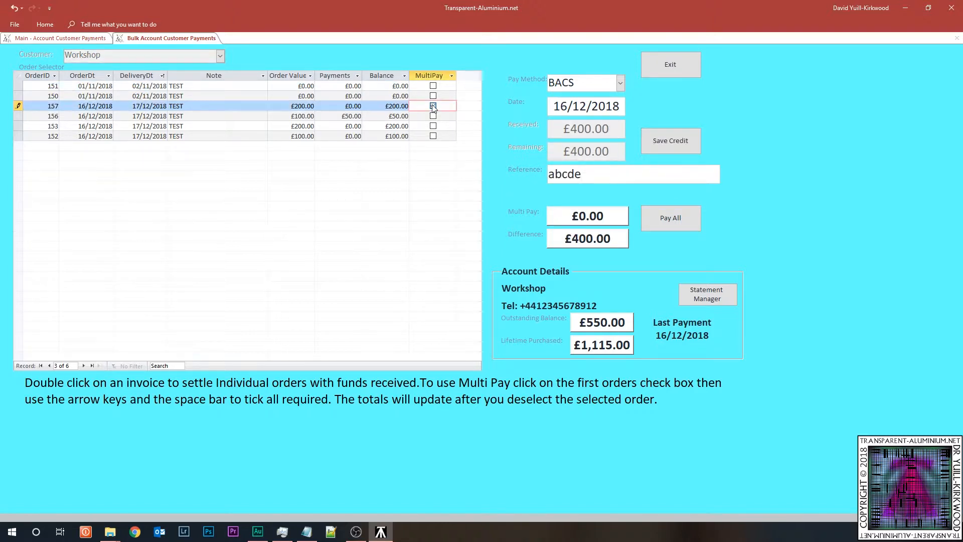
{"action": "left_click", "coordinate": [434, 136]}
{"action": "key", "text": "Up"}
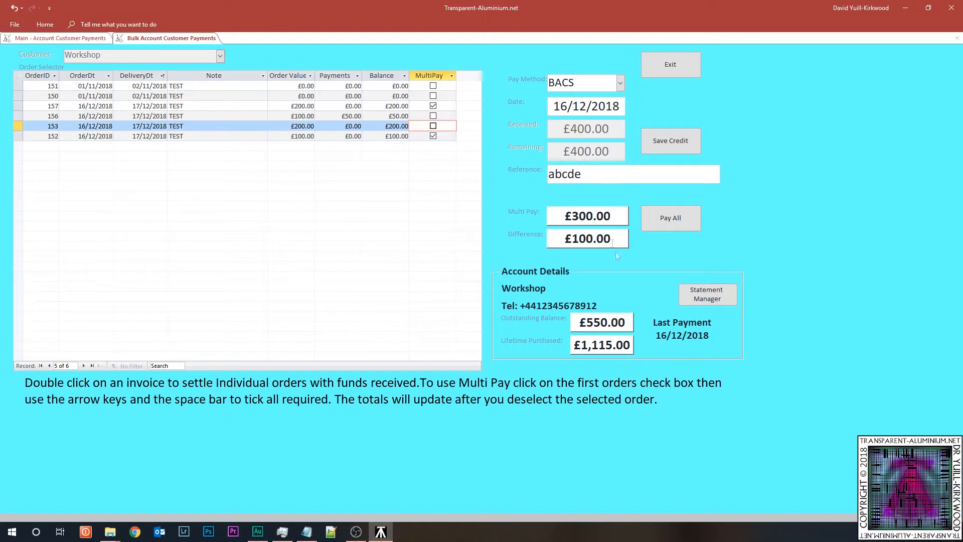
{"action": "left_click", "coordinate": [680, 215]}
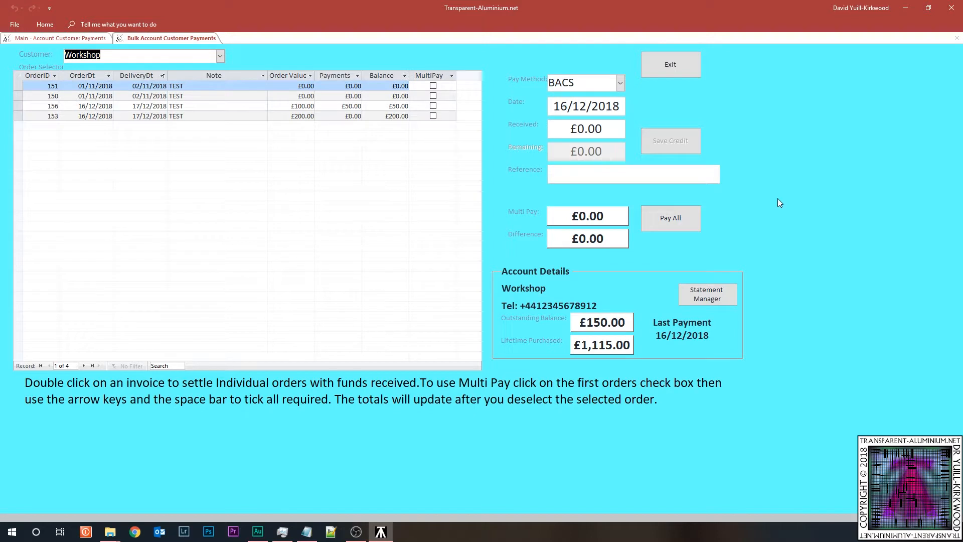
- Reselect the Workshop customer to load its account credit and dismiss the credit notice
{"action": "left_click", "coordinate": [221, 55]}
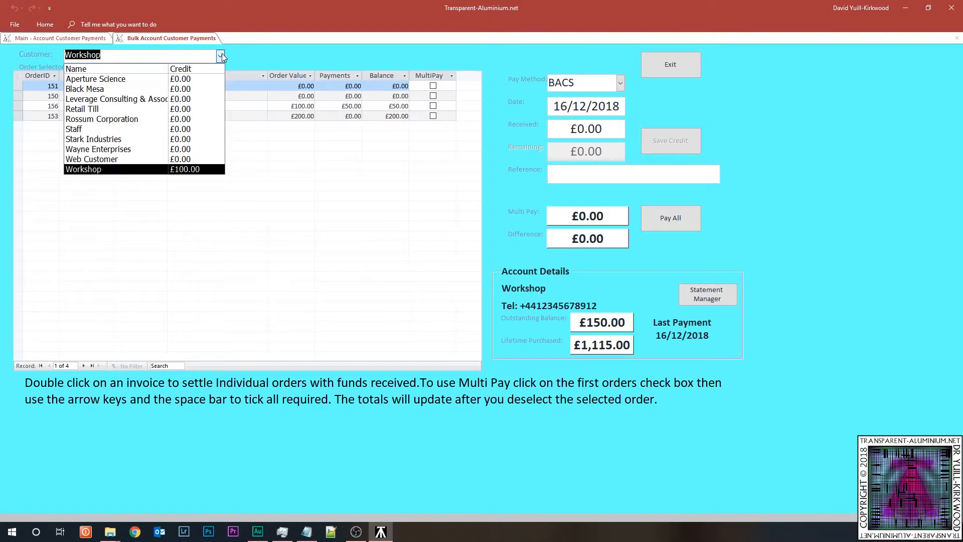
{"action": "left_click", "coordinate": [118, 171]}
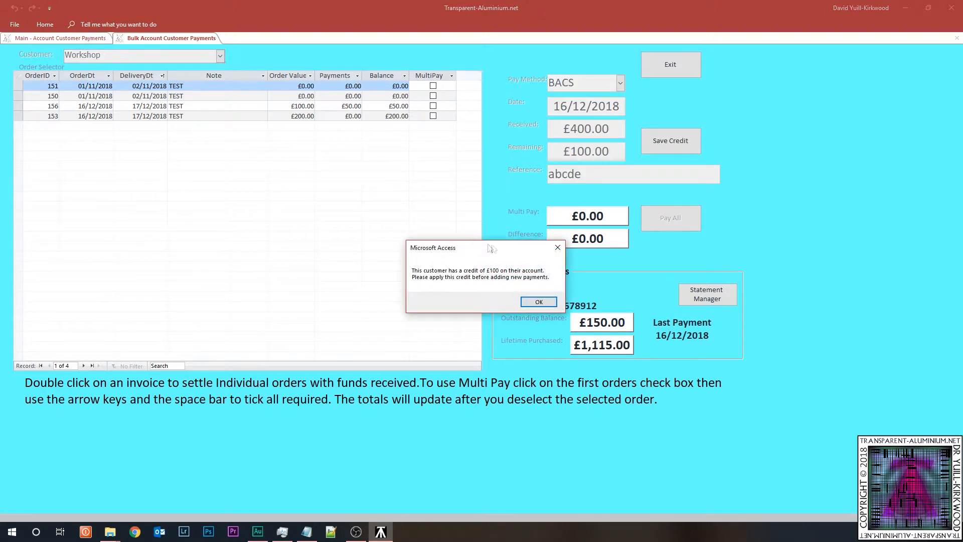
{"action": "left_click_drag", "start_coordinate": [489, 248], "coordinate": [399, 191]}
{"action": "left_click", "coordinate": [448, 245]}
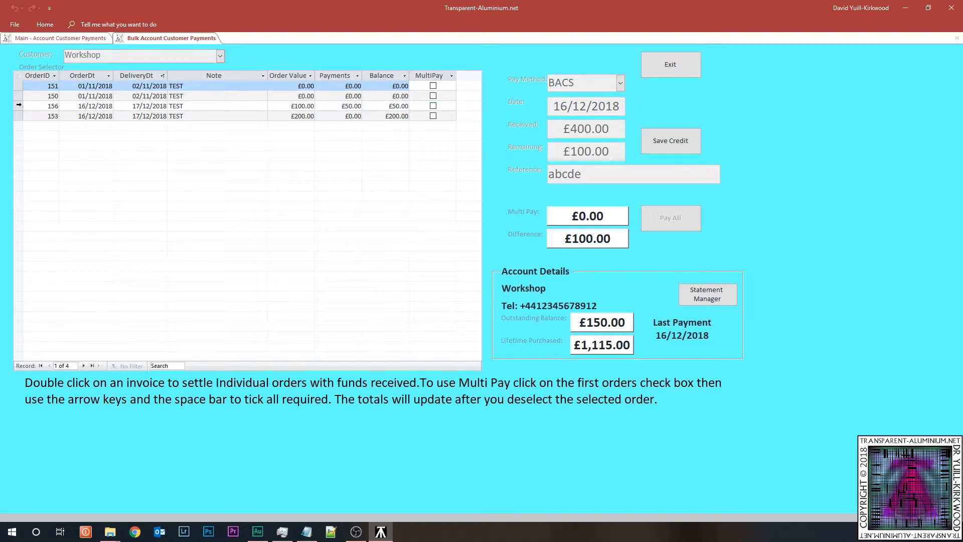
- Apply the customer's credit individually to the part-paid £100.00 order and put the rest towards the £200.00 order
{"action": "double_click", "coordinate": [18, 105]}
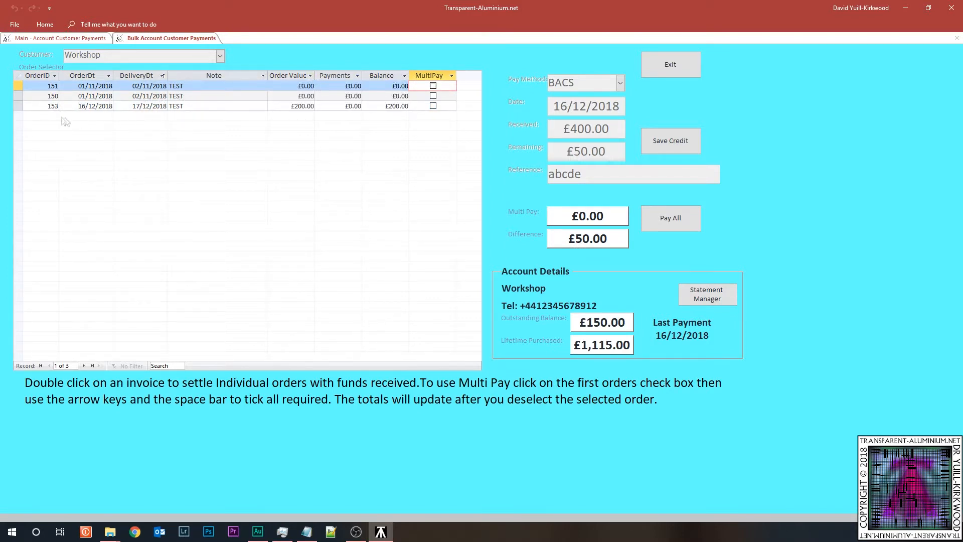
{"action": "double_click", "coordinate": [19, 106]}
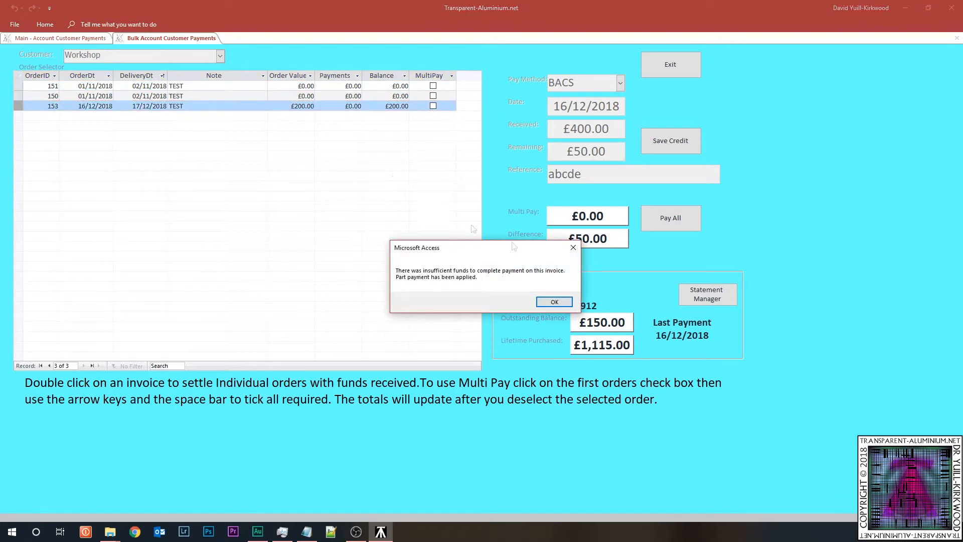
{"action": "left_click", "coordinate": [562, 302]}
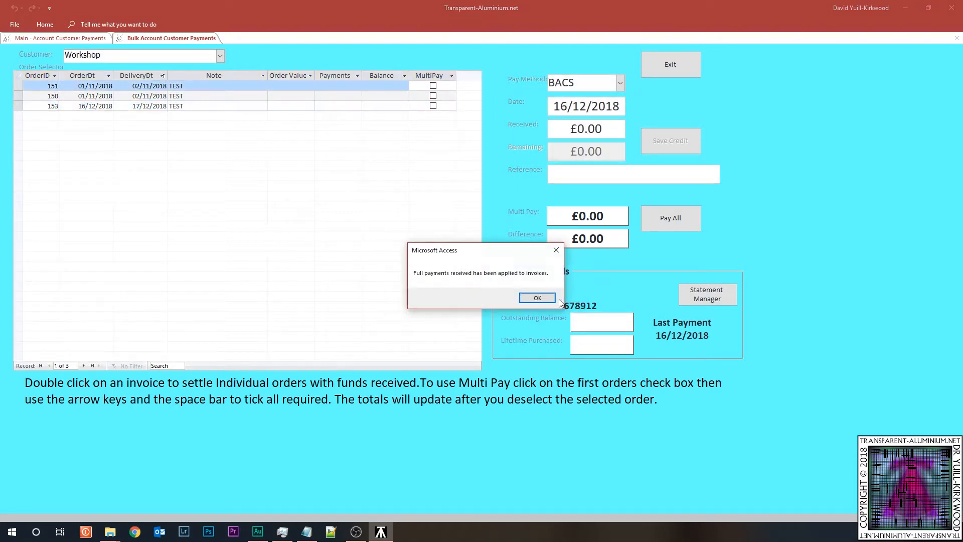
{"action": "left_click", "coordinate": [536, 297]}
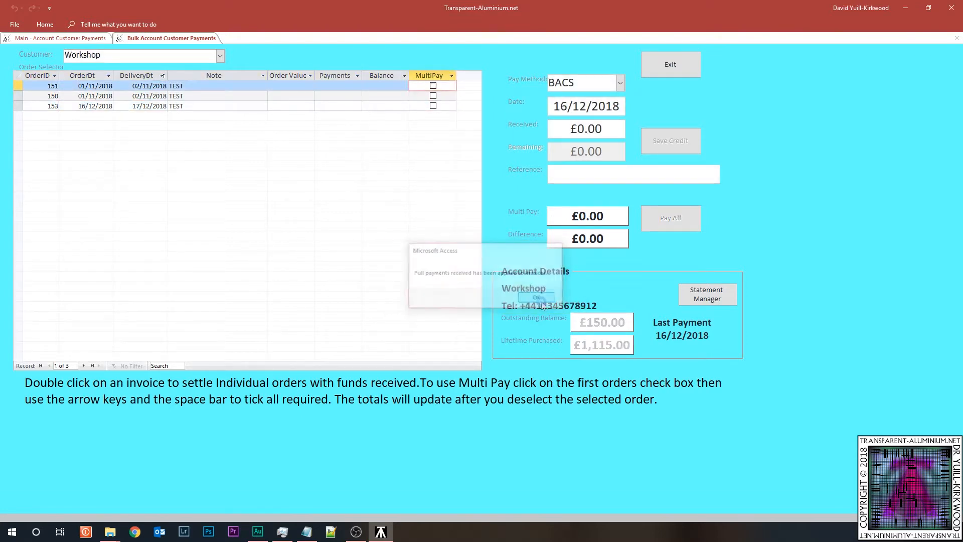